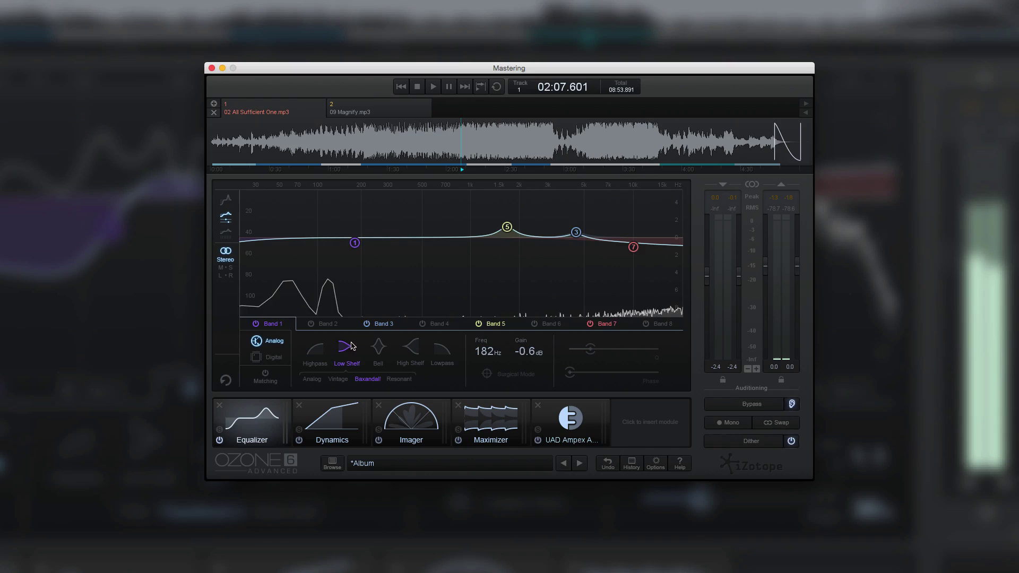
Browse the Ozone modules and third-party plug-ins available for the chain, and inspect the UAD Ampex ATR-102 interface before closing it
{"action": "left_click", "coordinate": [640, 426]}
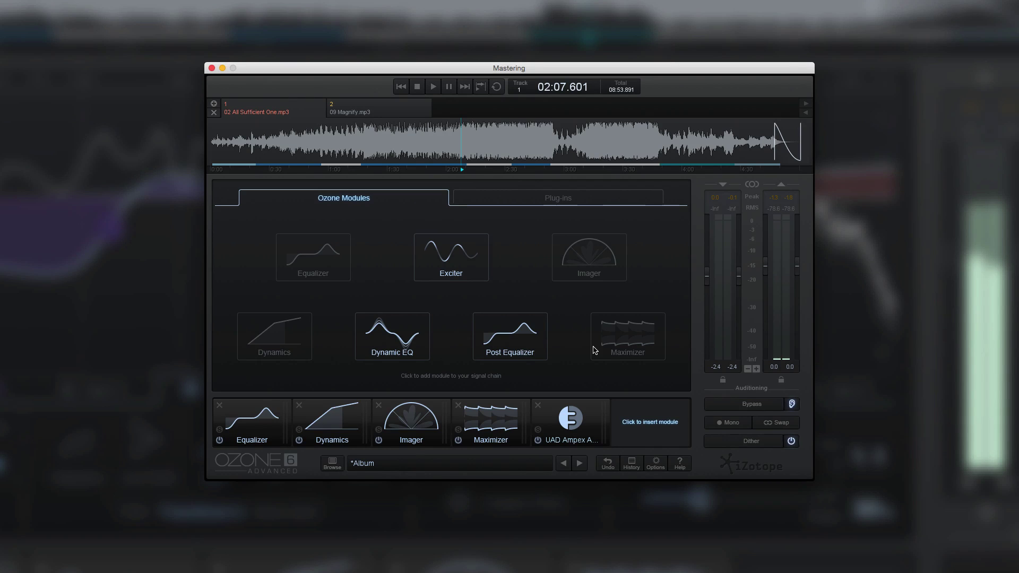
{"action": "left_click", "coordinate": [515, 201]}
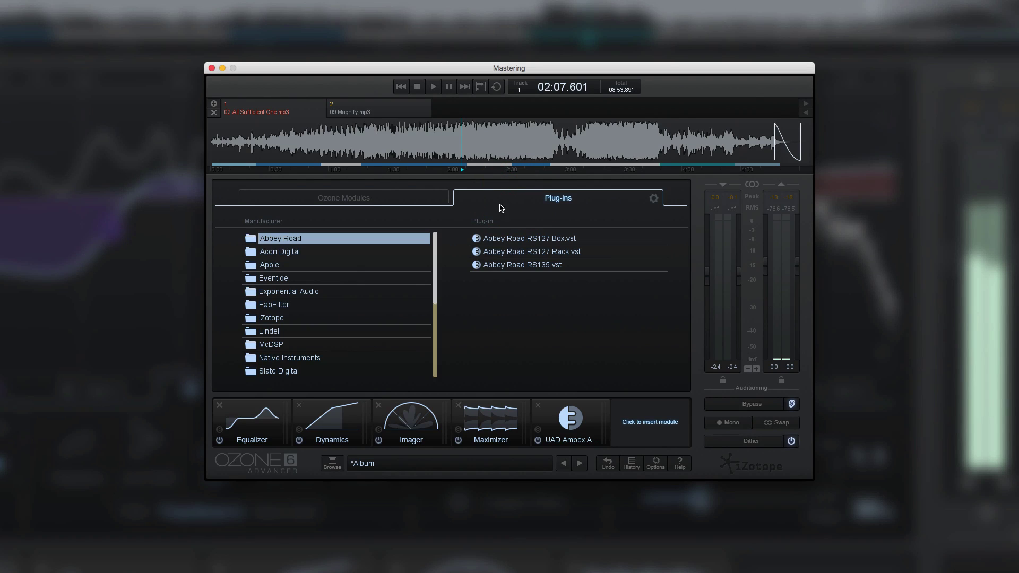
{"action": "mouse_move", "coordinate": [434, 284]}
{"action": "left_mouse_down"}
{"action": "mouse_move", "coordinate": [432, 323]}
{"action": "mouse_move", "coordinate": [440, 219]}
{"action": "left_mouse_up"}
{"action": "left_click", "coordinate": [574, 424]}
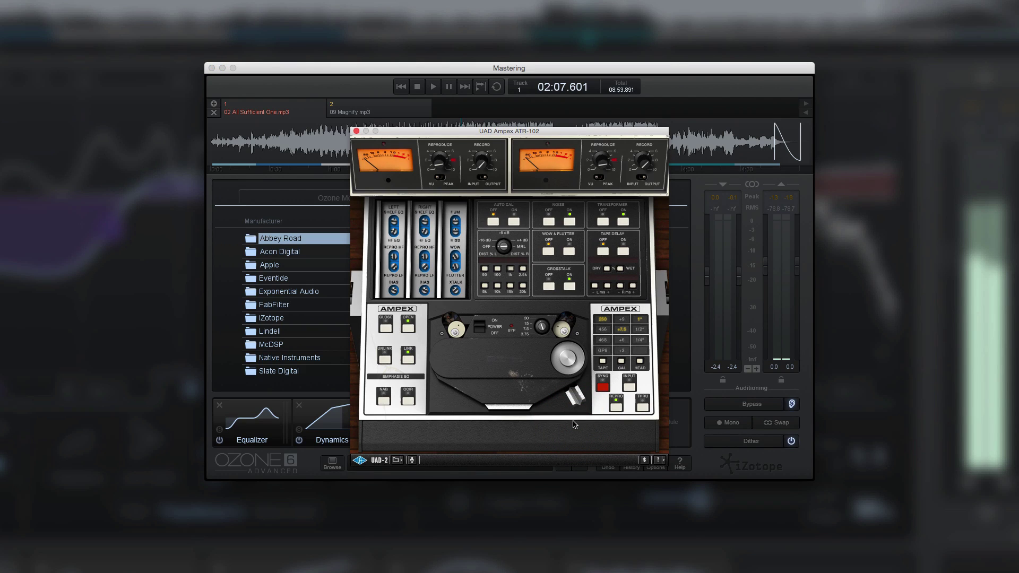
{"action": "left_click", "coordinate": [357, 131]}
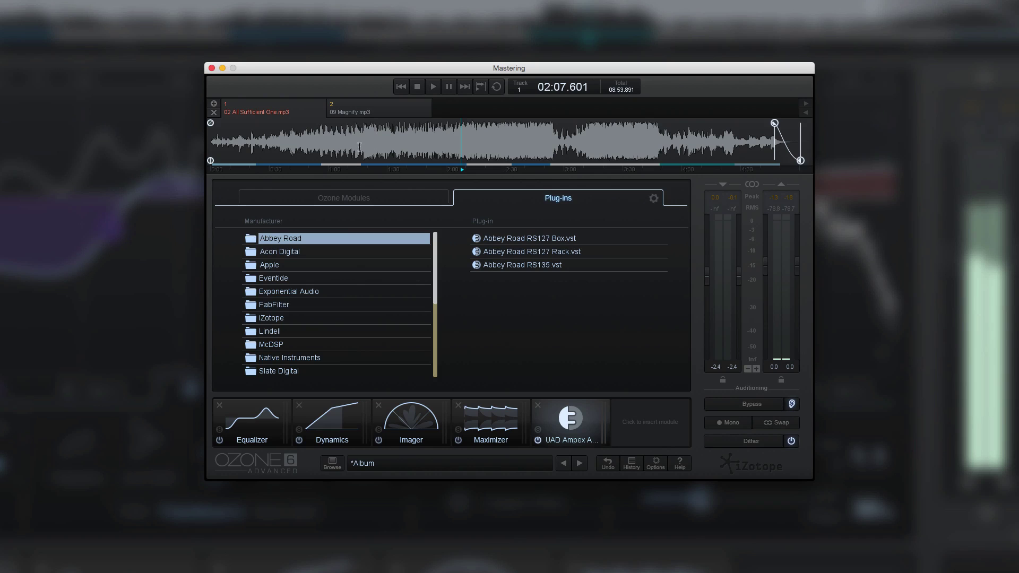
Switch between the 02 All Sufficient One.mp3 and 09 Magnify.mp3 tracks to compare their module chains
{"action": "left_click", "coordinate": [376, 113]}
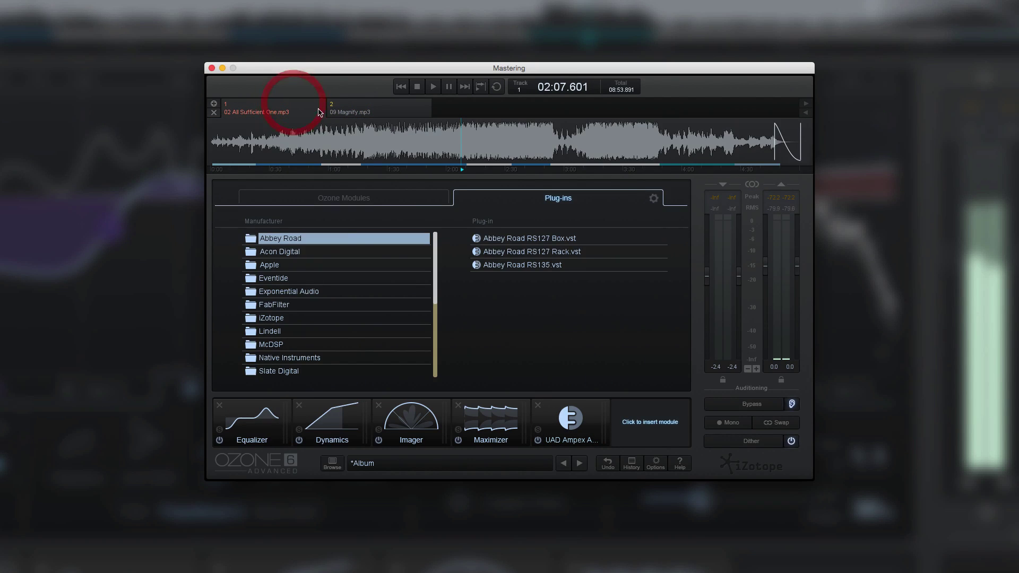
{"action": "left_click", "coordinate": [281, 108]}
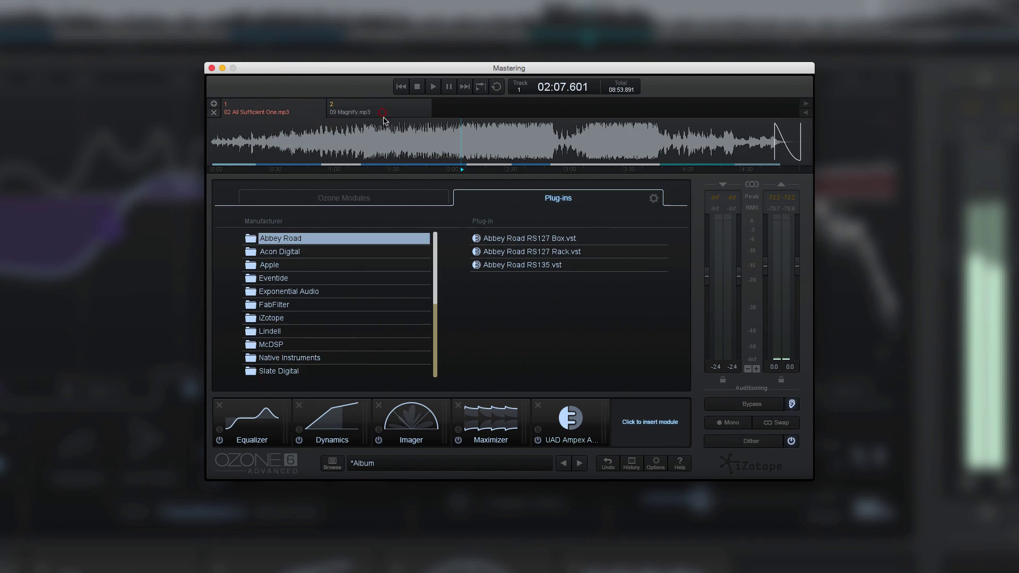
{"action": "left_click", "coordinate": [401, 137]}
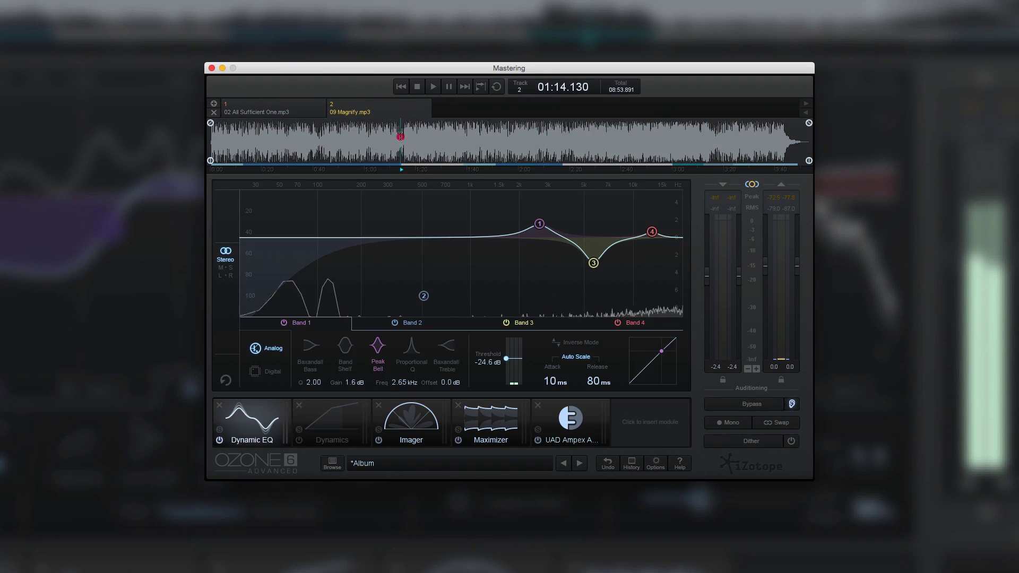
{"action": "left_click", "coordinate": [297, 106]}
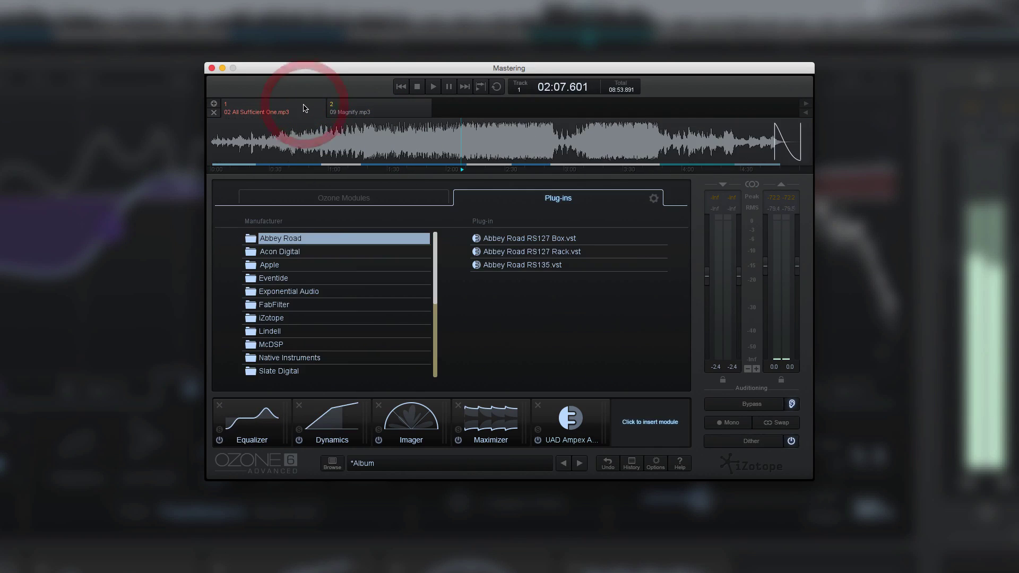
{"action": "left_click", "coordinate": [387, 199]}
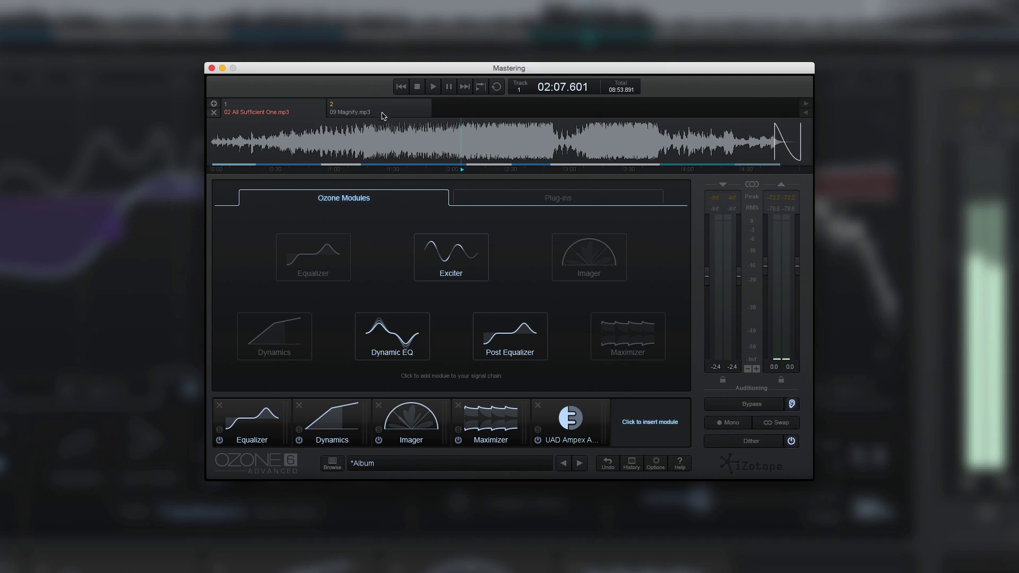
{"action": "left_click", "coordinate": [382, 106]}
{"action": "left_click", "coordinate": [319, 109]}
Load the Album preset on the 09 Magnify.mp3 track and close the Preset Manager
{"action": "left_click", "coordinate": [332, 463]}
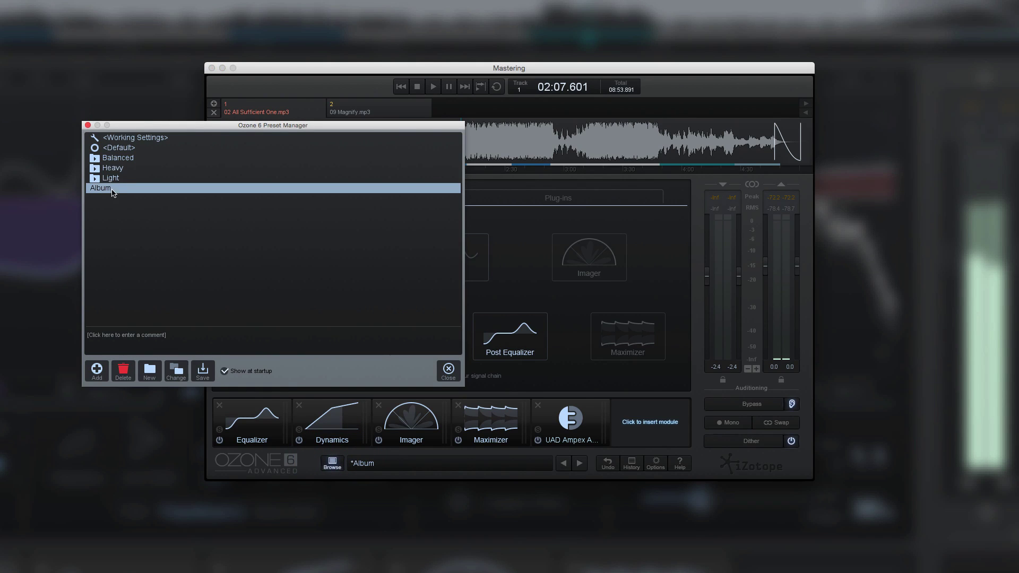
{"action": "left_click", "coordinate": [88, 125]}
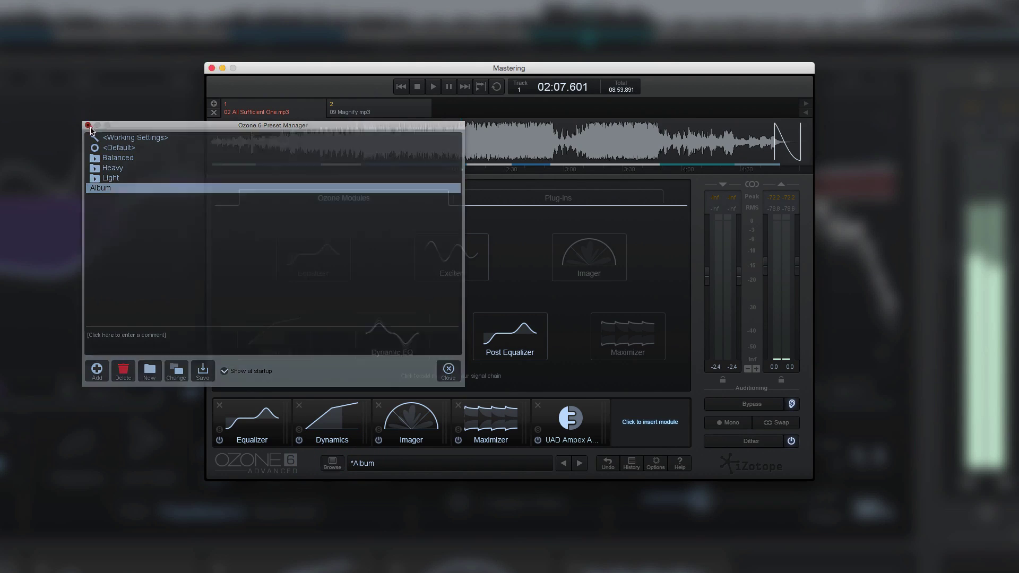
{"action": "left_click", "coordinate": [406, 108]}
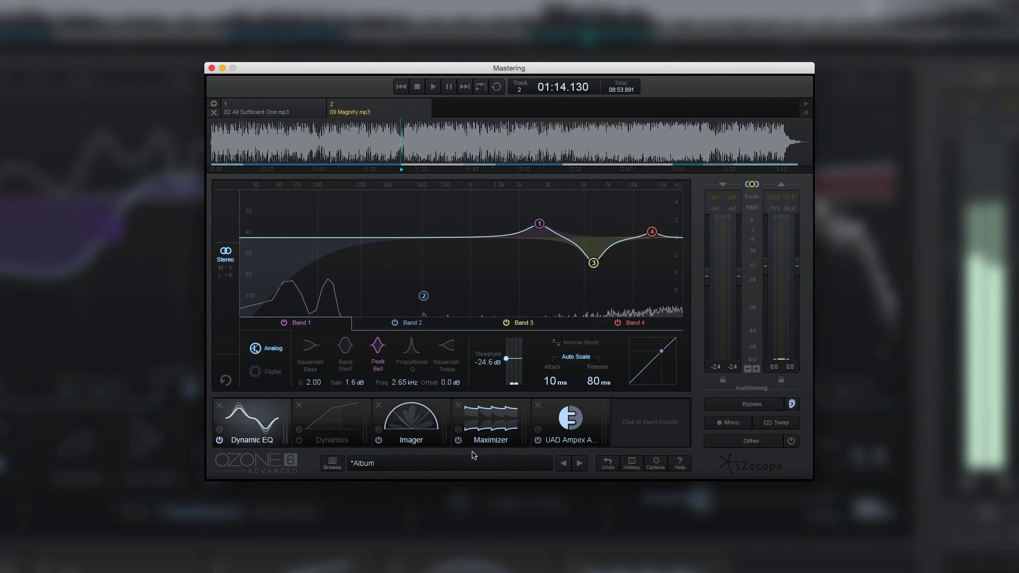
{"action": "left_click", "coordinate": [332, 462]}
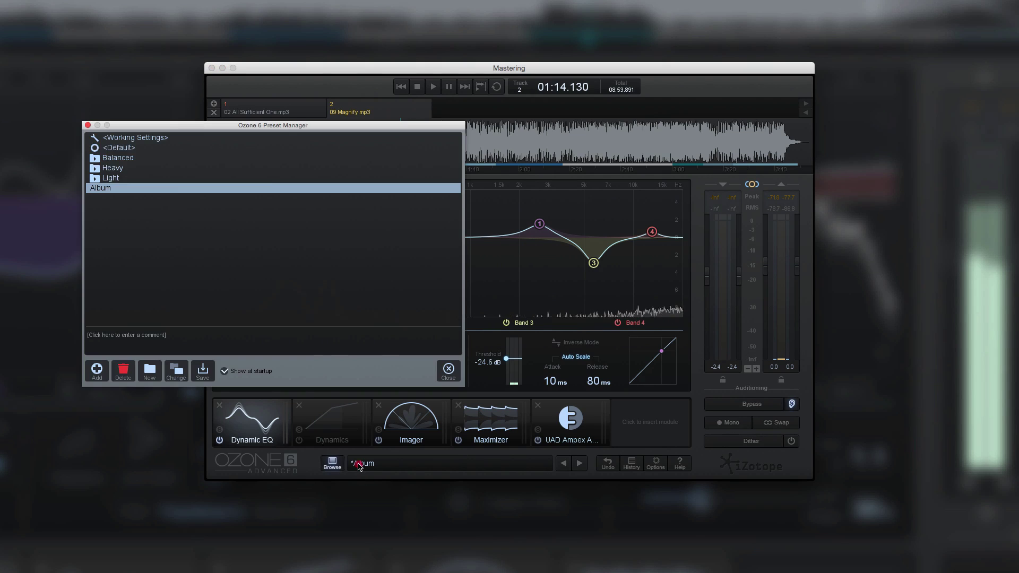
{"action": "double_click", "coordinate": [157, 190]}
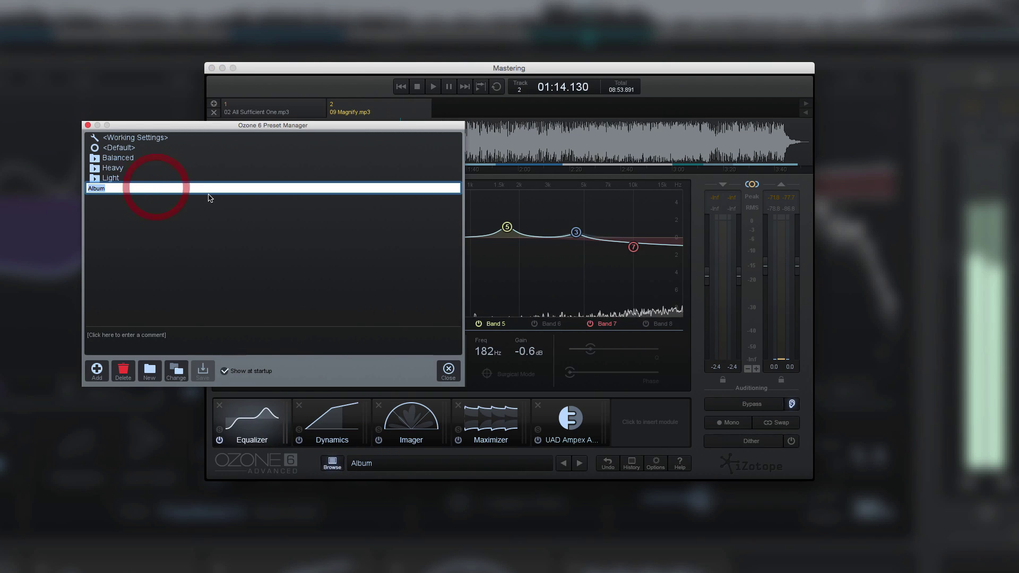
{"action": "left_click", "coordinate": [88, 125]}
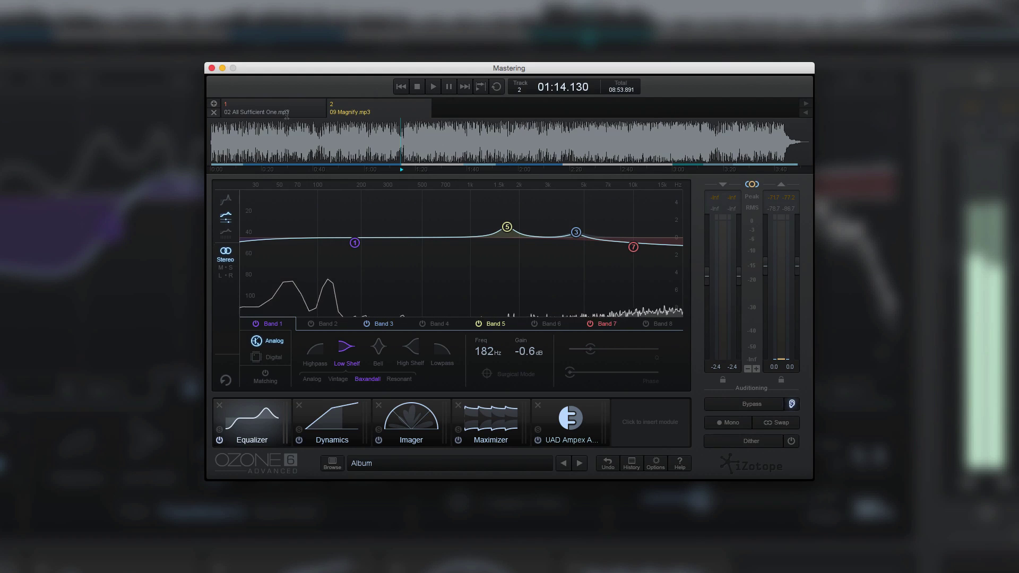
Compare both tracks' processing and inspect the fade handles at the start of 02 All Sufficient One.mp3
{"action": "left_click", "coordinate": [258, 110]}
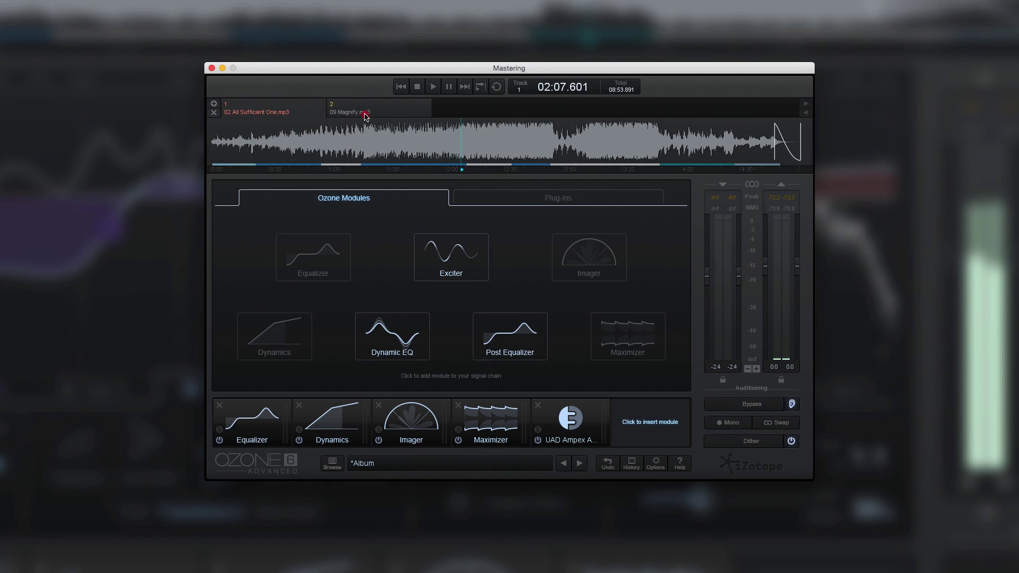
{"action": "left_click", "coordinate": [365, 116]}
{"action": "left_click", "coordinate": [273, 109]}
{"action": "mouse_move", "coordinate": [211, 161]}
{"action": "left_mouse_down"}
{"action": "mouse_move", "coordinate": [357, 160]}
{"action": "mouse_move", "coordinate": [210, 160]}
{"action": "left_mouse_up"}
{"action": "mouse_move", "coordinate": [211, 124]}
{"action": "left_mouse_down"}
{"action": "mouse_move", "coordinate": [375, 135]}
{"action": "mouse_move", "coordinate": [357, 143]}
{"action": "mouse_move", "coordinate": [214, 112]}
{"action": "mouse_move", "coordinate": [278, 121]}
{"action": "mouse_move", "coordinate": [211, 123]}
{"action": "left_mouse_up"}
Examine the MBIT+ Dither settings, DC offset filter and mono auditioning option for 02 All Sufficient One.mp3
{"action": "left_click", "coordinate": [750, 445]}
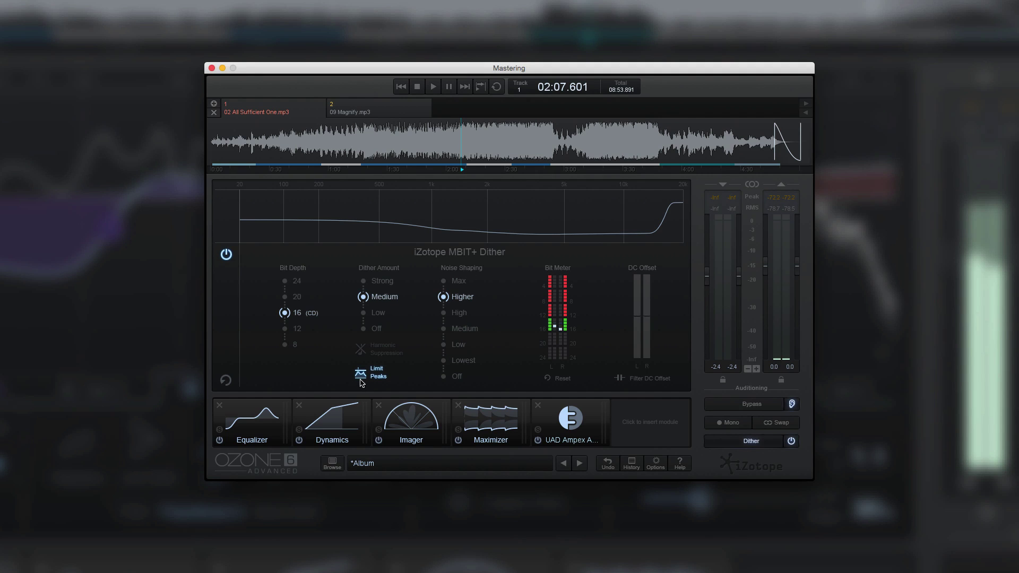
{"action": "left_click", "coordinate": [637, 380]}
{"action": "left_click", "coordinate": [733, 424]}
{"action": "left_click", "coordinate": [733, 425]}
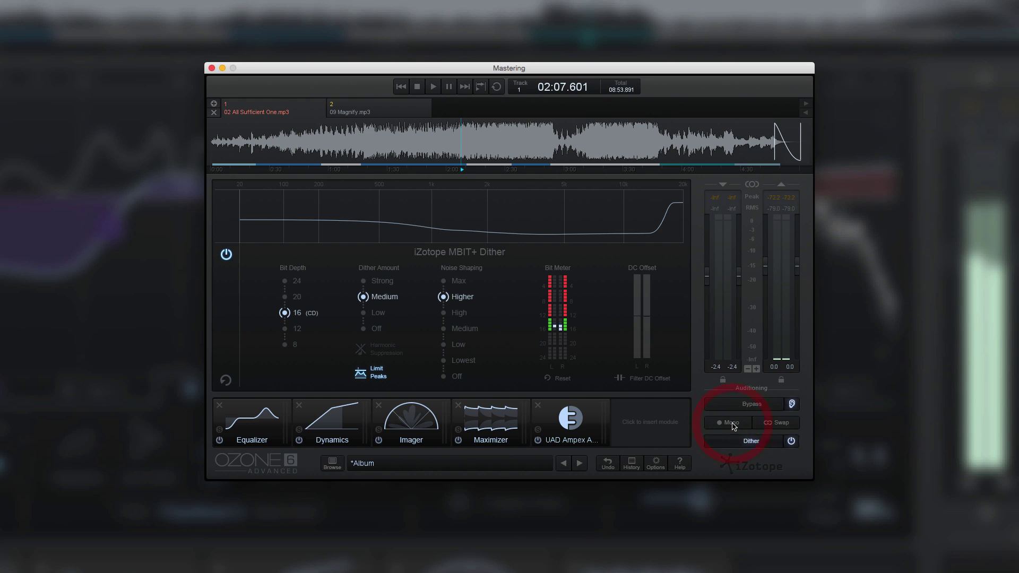
Show the Equalizer and play 02 All Sufficient One.mp3, auditioning it in mono and with swapped channels before stopping playback
{"action": "left_click", "coordinate": [259, 429]}
{"action": "key", "text": "space"}
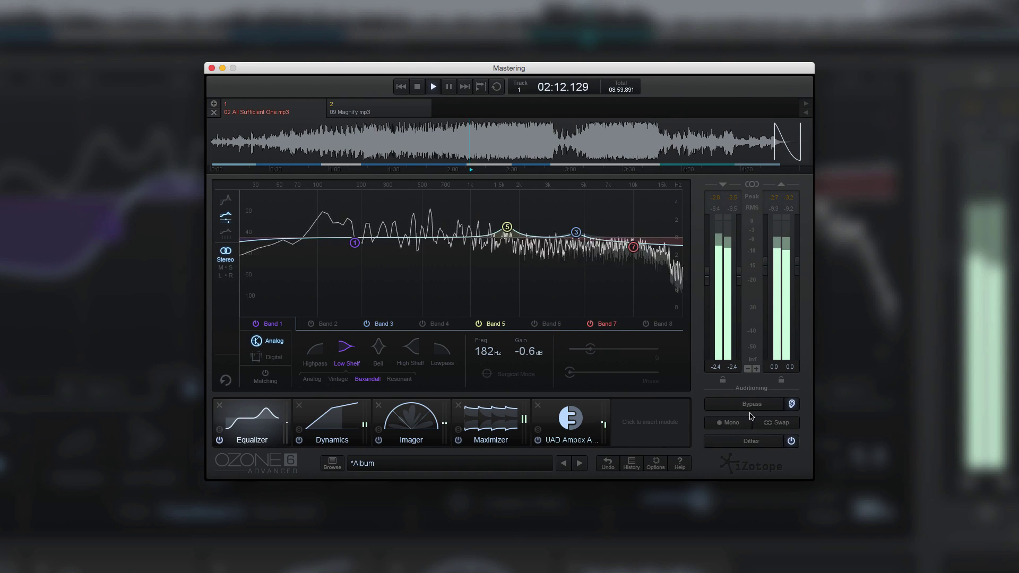
{"action": "left_click", "coordinate": [736, 427]}
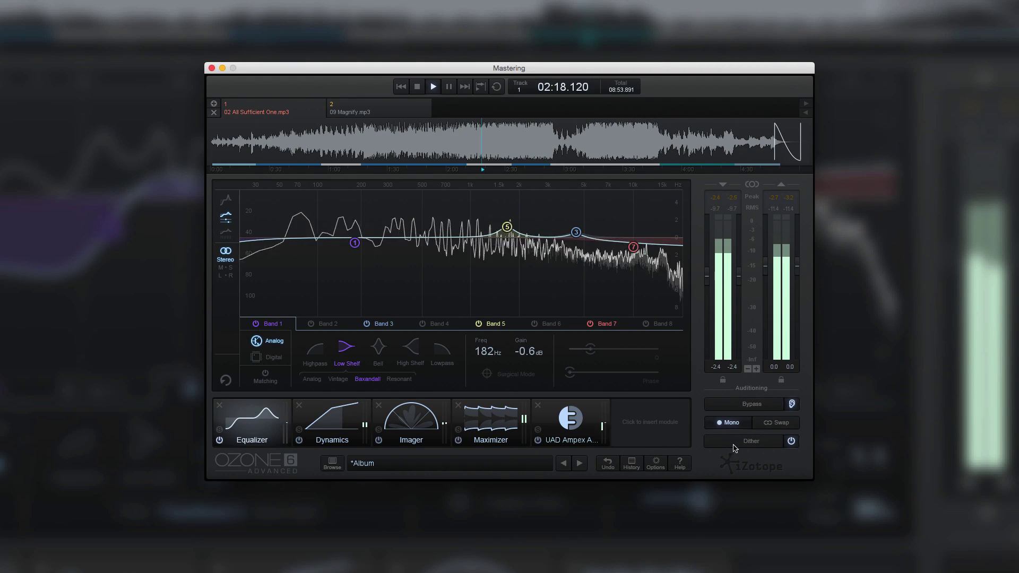
{"action": "left_click", "coordinate": [731, 425]}
{"action": "left_click", "coordinate": [765, 424]}
{"action": "left_click", "coordinate": [773, 423]}
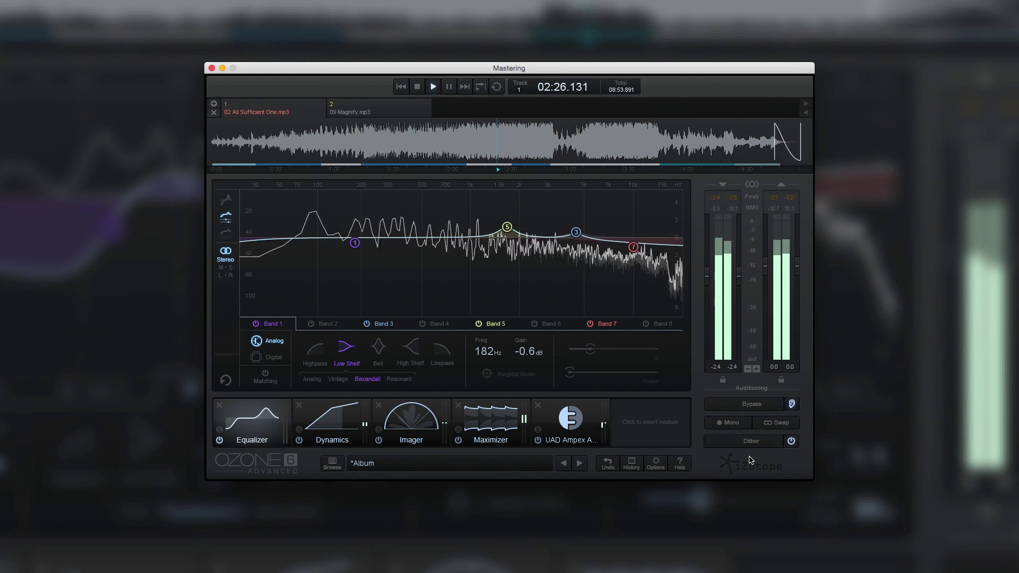
{"action": "key", "text": "space"}
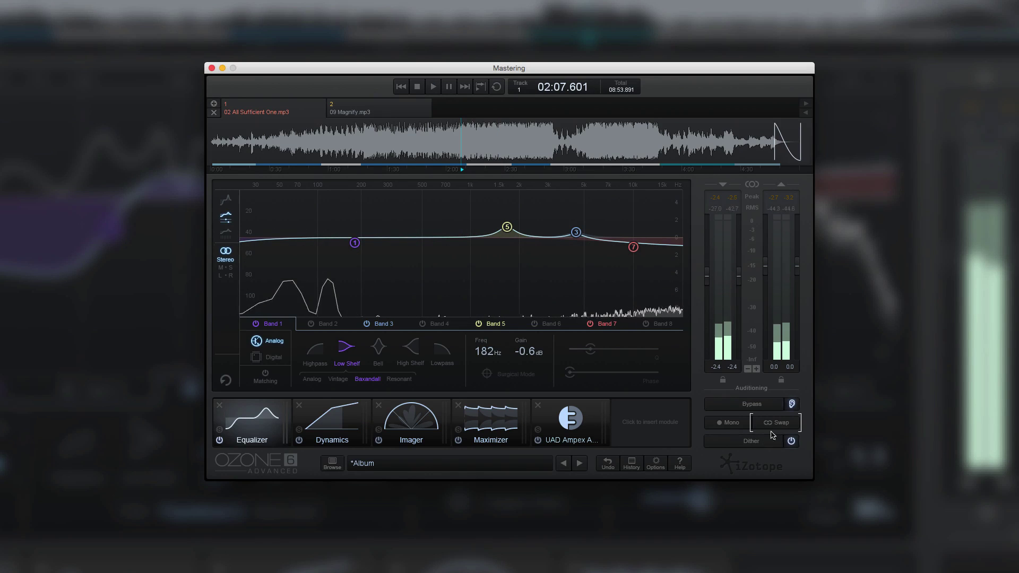
Turn off gain matching and play 02 All Sufficient One.mp3, comparing the processed and bypassed sound twice
{"action": "left_click", "coordinate": [791, 404]}
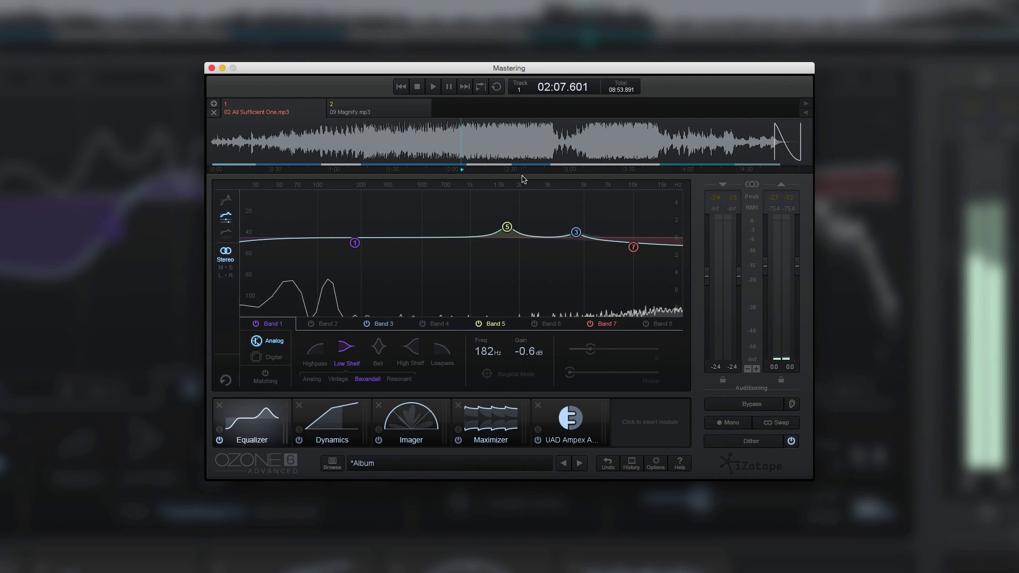
{"action": "key", "text": "space"}
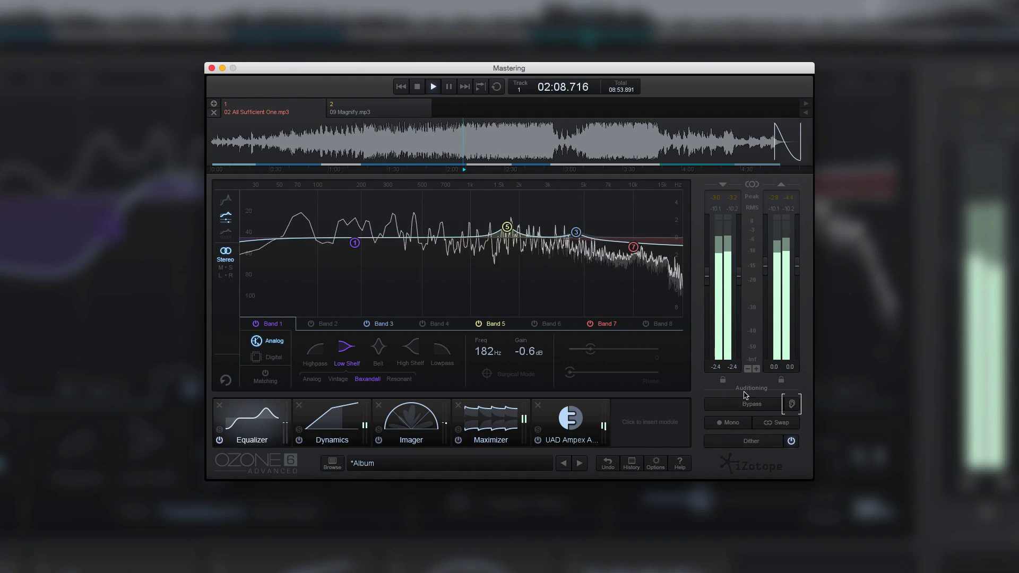
{"action": "left_click", "coordinate": [763, 406]}
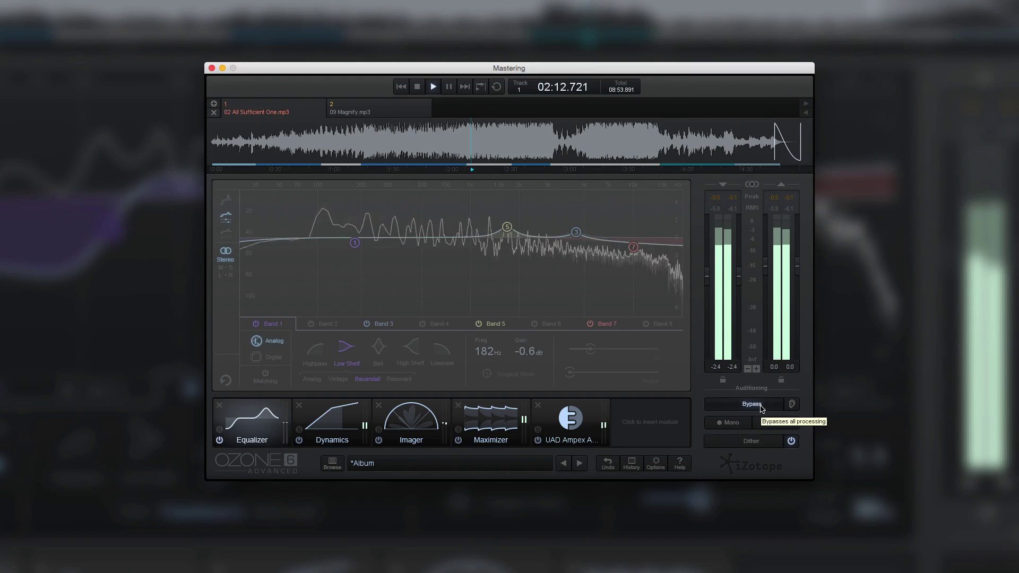
{"action": "left_click", "coordinate": [761, 407]}
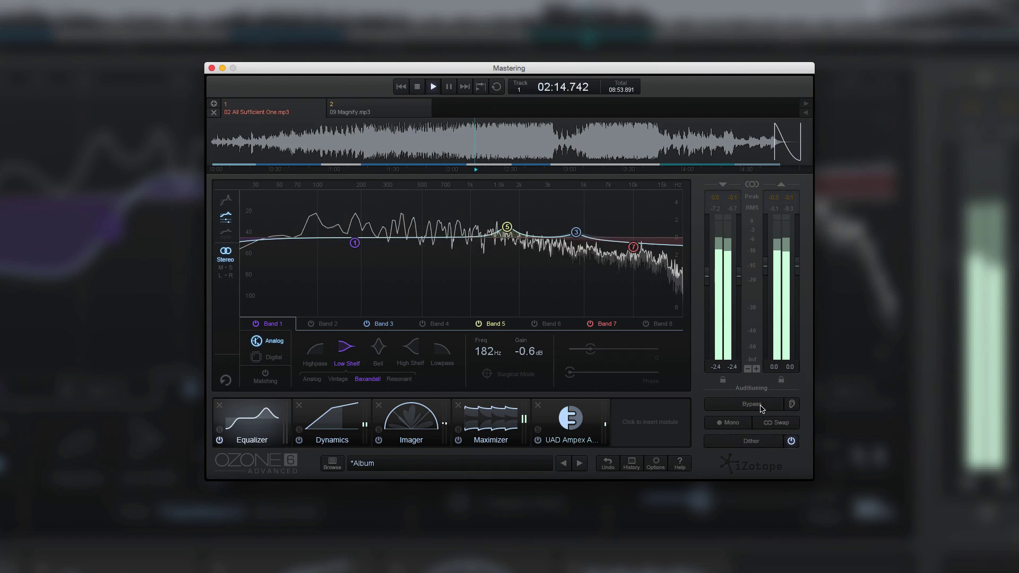
{"action": "left_click", "coordinate": [761, 407]}
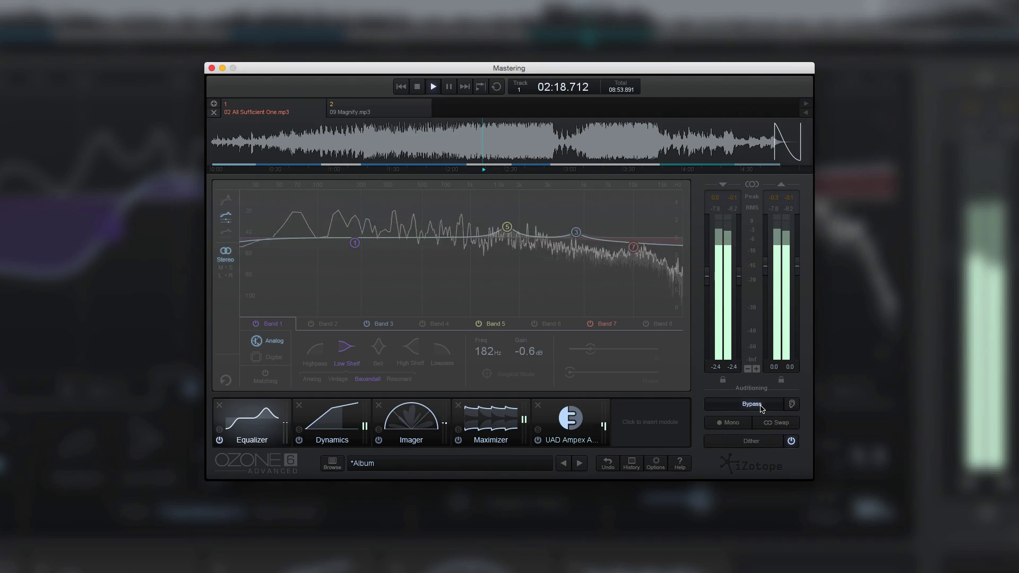
{"action": "left_click", "coordinate": [761, 407]}
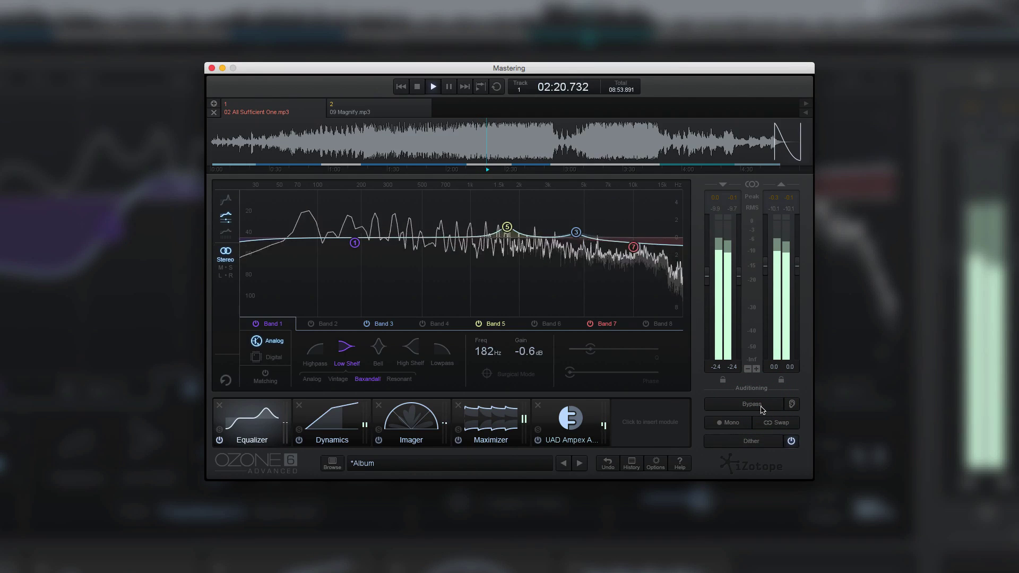
Re-enable gain matching and compare the processed and bypassed sound of 02 All Sufficient One.mp3 at matched loudness
{"action": "left_click", "coordinate": [789, 405]}
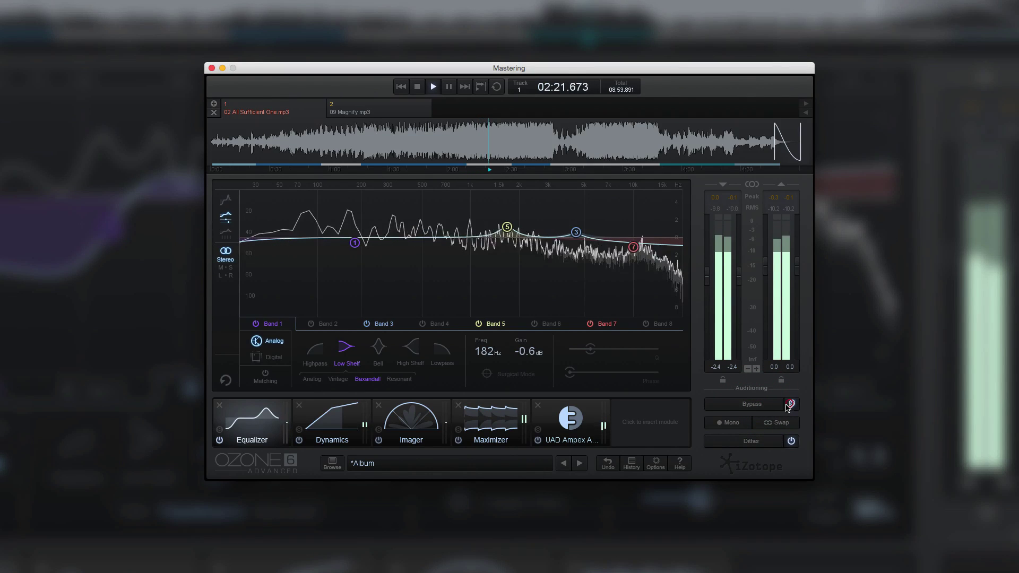
{"action": "left_click", "coordinate": [746, 411]}
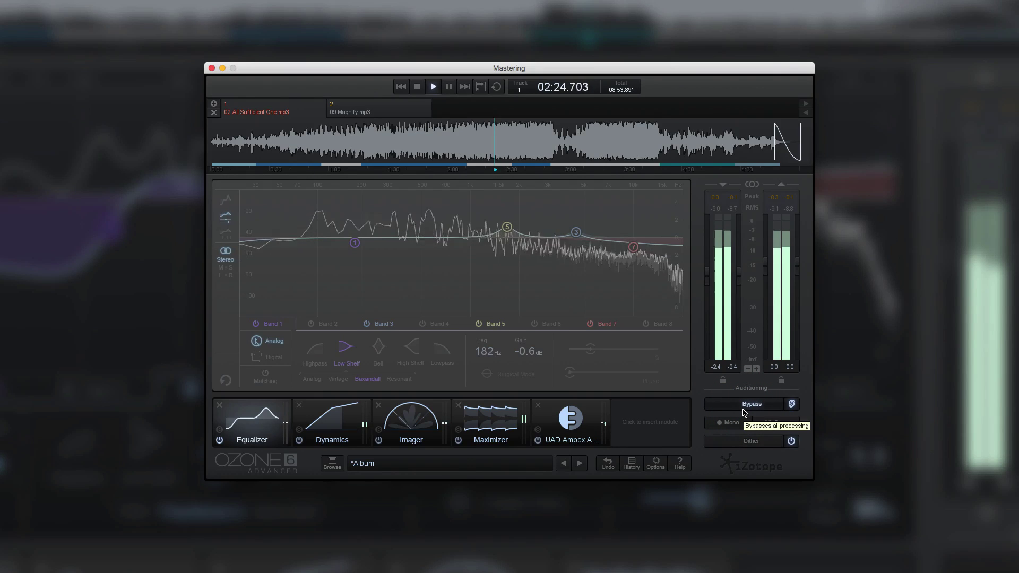
{"action": "left_click", "coordinate": [743, 412]}
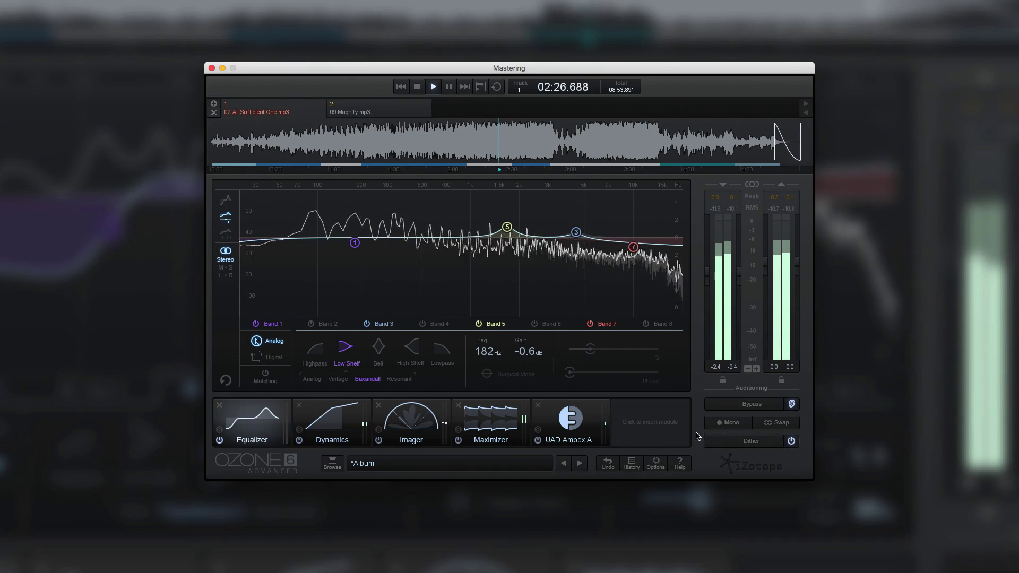
{"action": "left_click", "coordinate": [712, 406]}
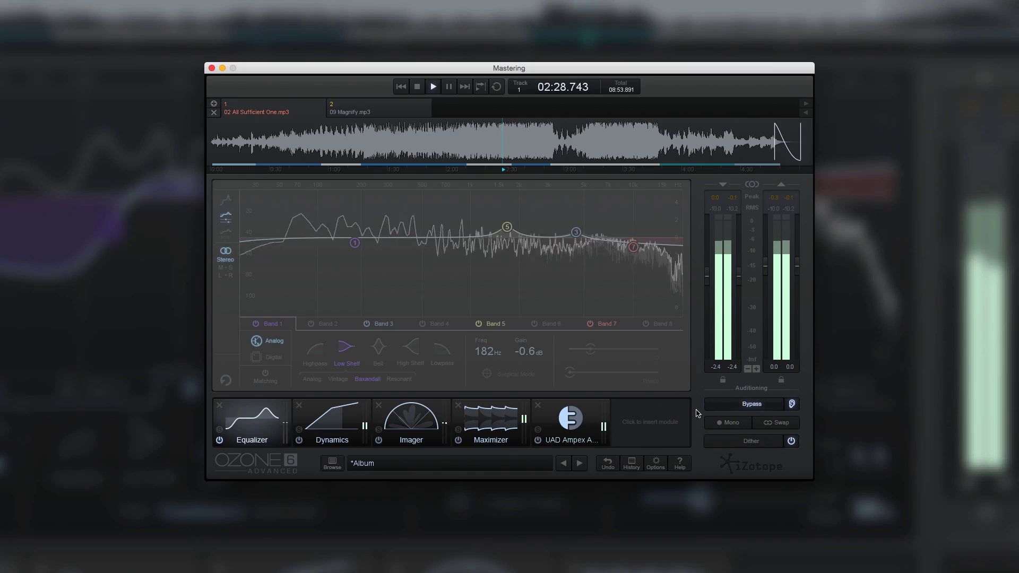
{"action": "left_click", "coordinate": [715, 410]}
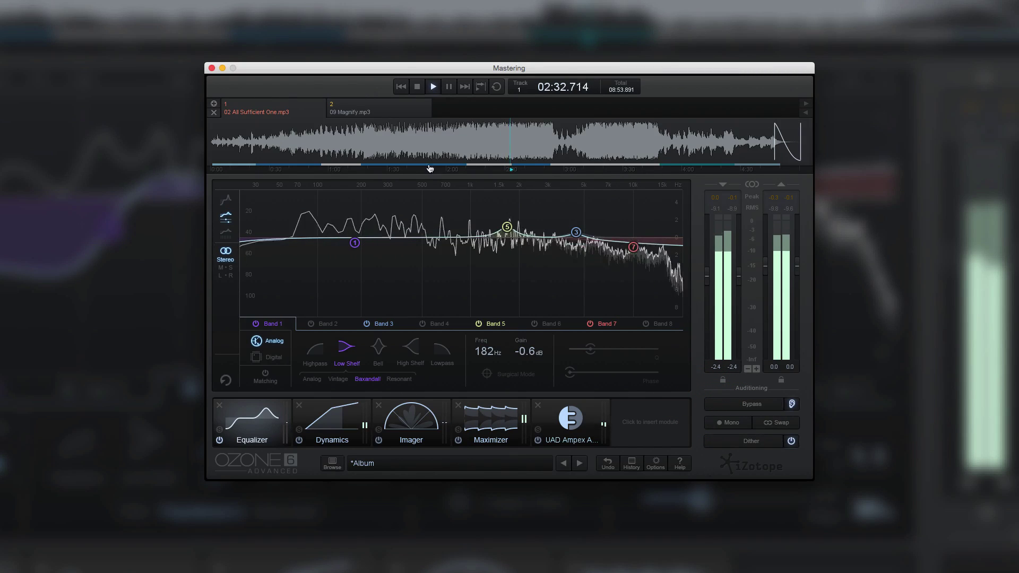
Switch to 09 Magnify.mp3 and compare its processed and bypassed sound with gain matching on
{"action": "left_click", "coordinate": [379, 109]}
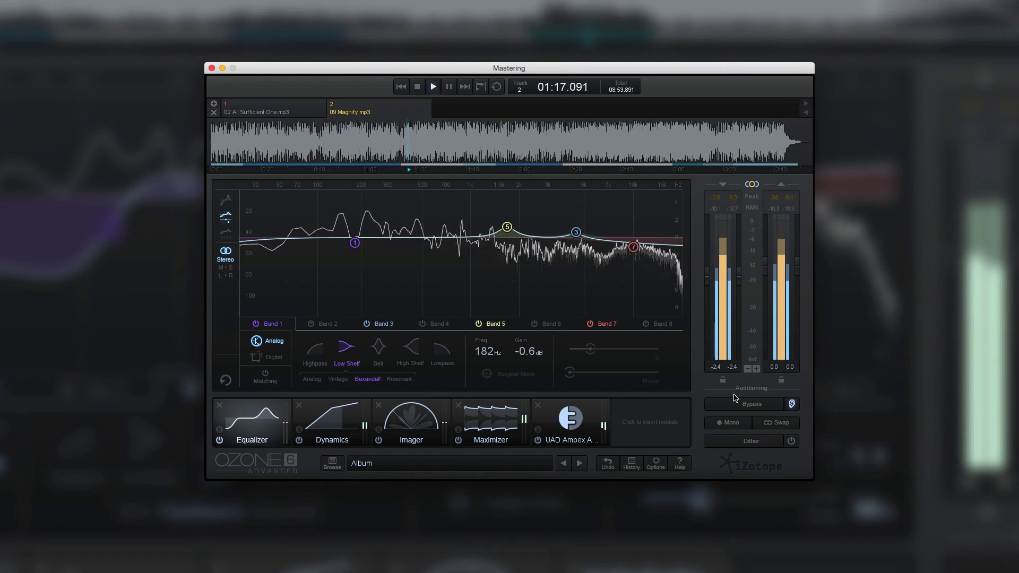
{"action": "left_click", "coordinate": [758, 406]}
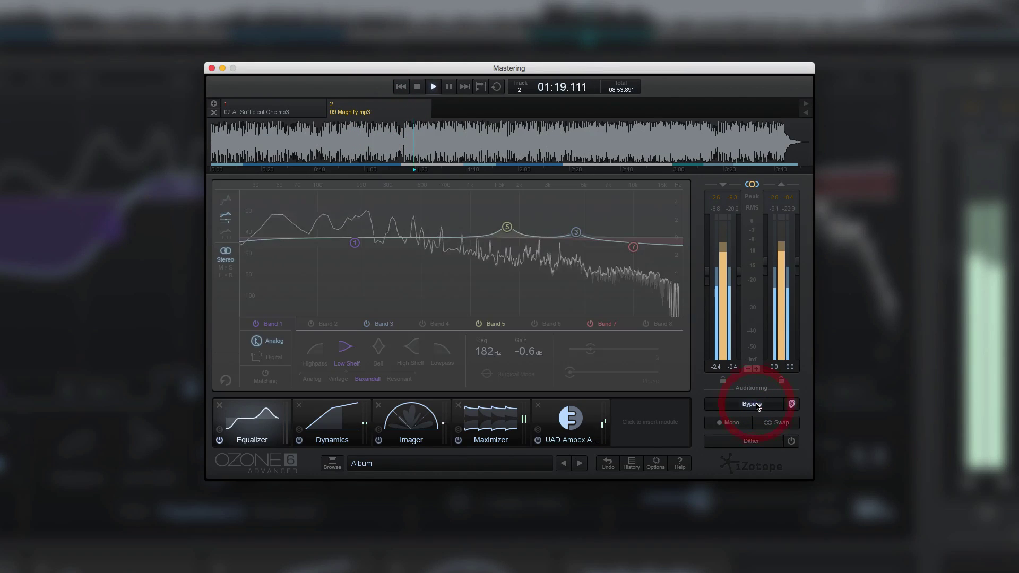
{"action": "left_click", "coordinate": [758, 406]}
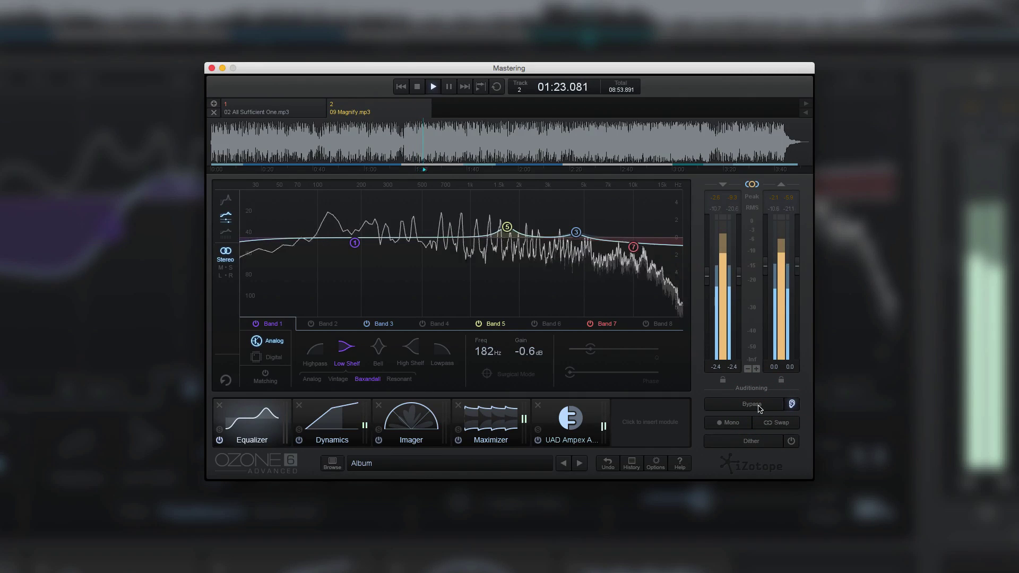
{"action": "left_click", "coordinate": [757, 405]}
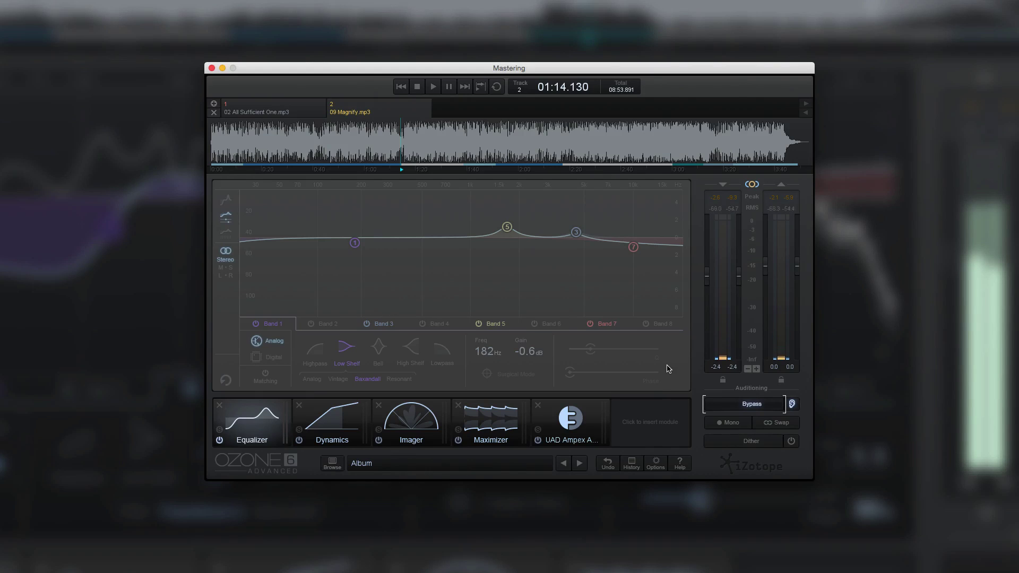
Play 09 Magnify.mp3 while switching the level meters to stereo and back to mid/side, ending with bypass off and playback stopped
{"action": "key", "text": "space"}
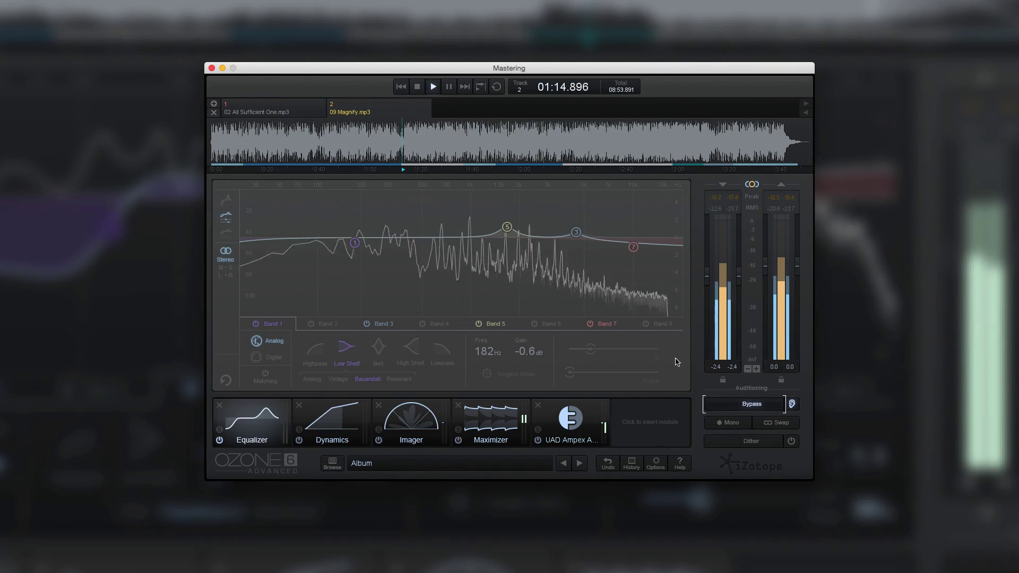
{"action": "left_click", "coordinate": [752, 184]}
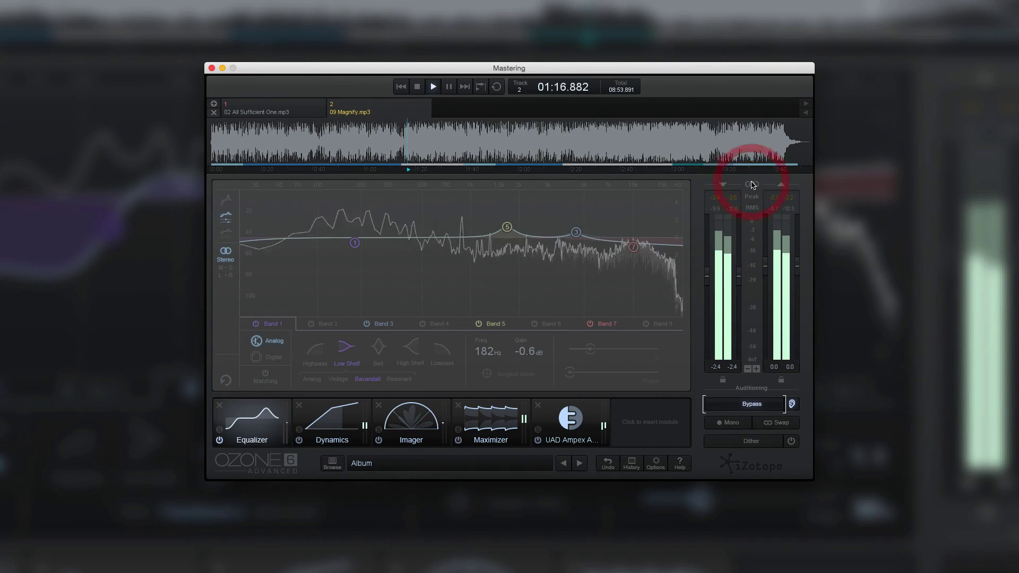
{"action": "left_click", "coordinate": [751, 185]}
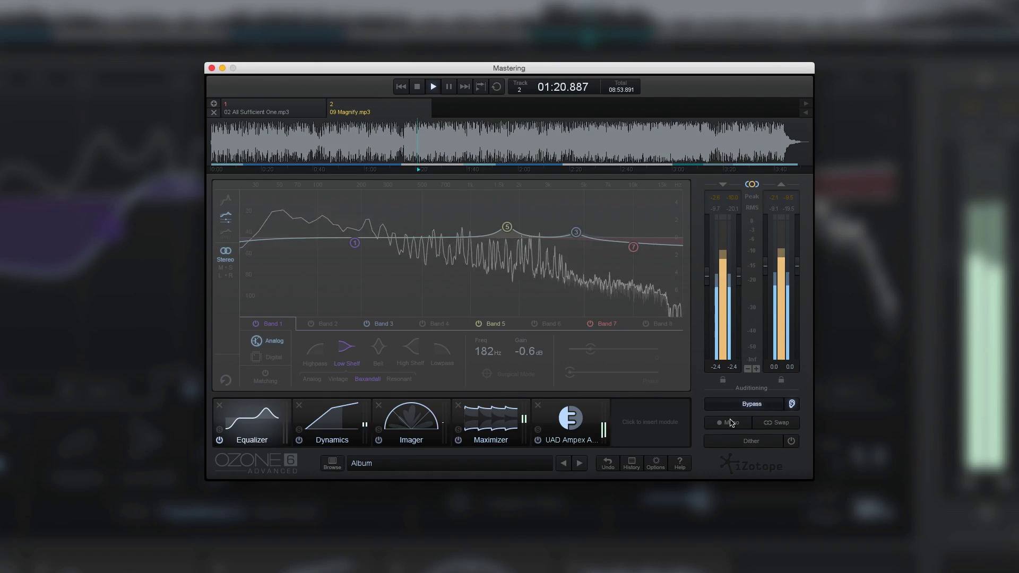
{"action": "left_click", "coordinate": [744, 406]}
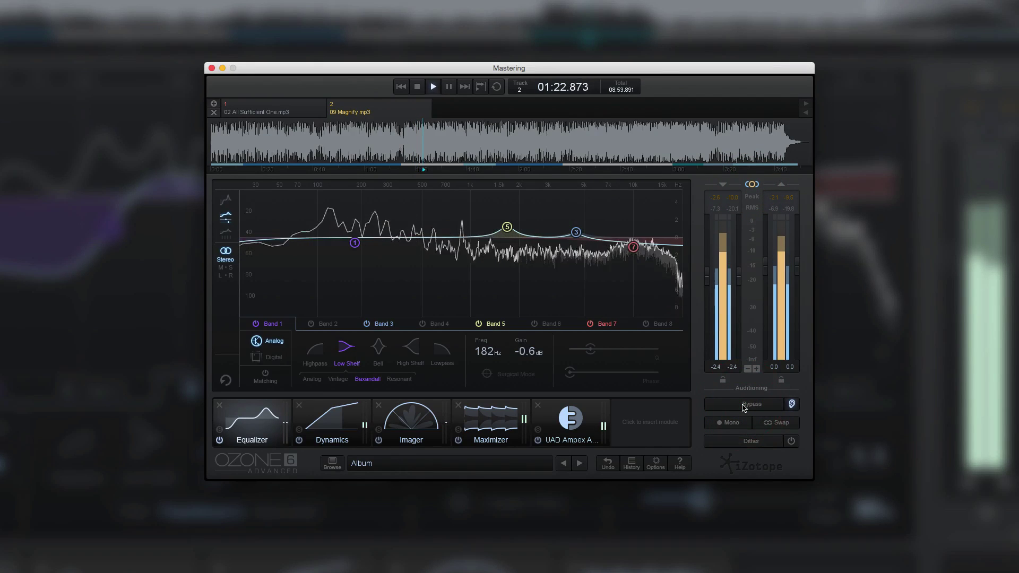
{"action": "key", "text": "space"}
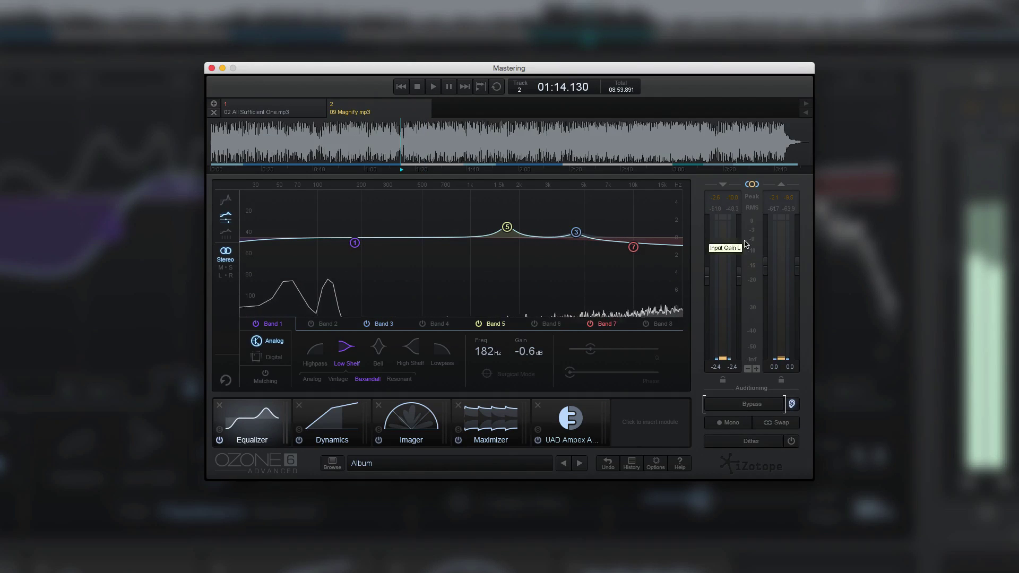
Select 02 All Sufficient One.mp3, open the Light preset folder in the Preset Manager and start playback
{"action": "left_click", "coordinate": [295, 113]}
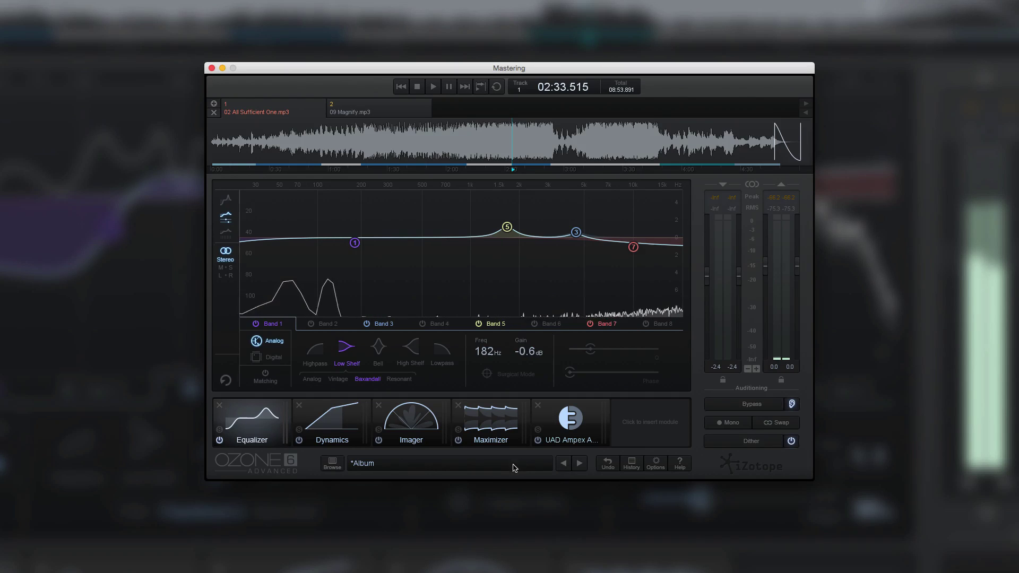
{"action": "left_click", "coordinate": [443, 464]}
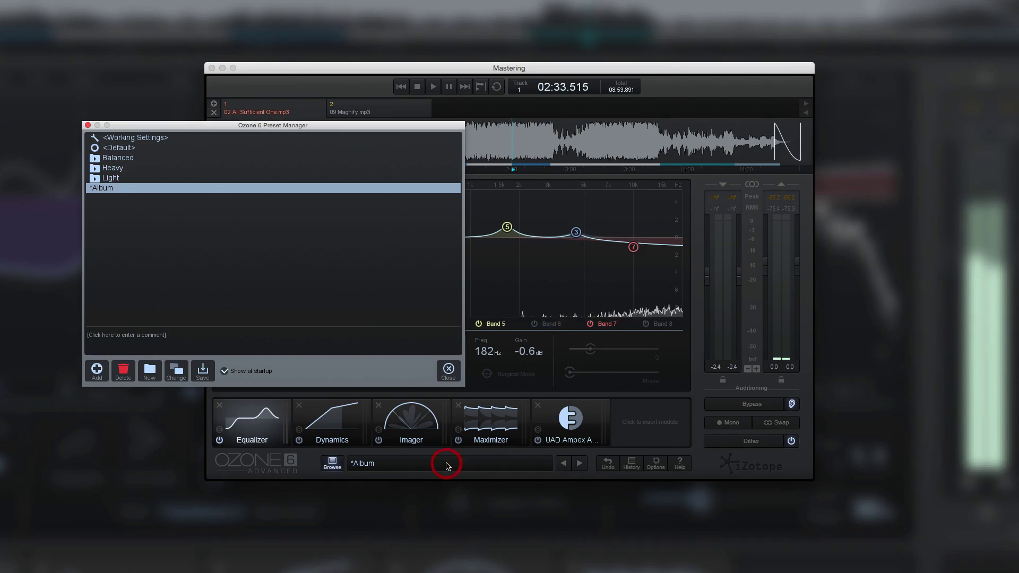
{"action": "left_click", "coordinate": [114, 160]}
{"action": "left_click", "coordinate": [95, 179]}
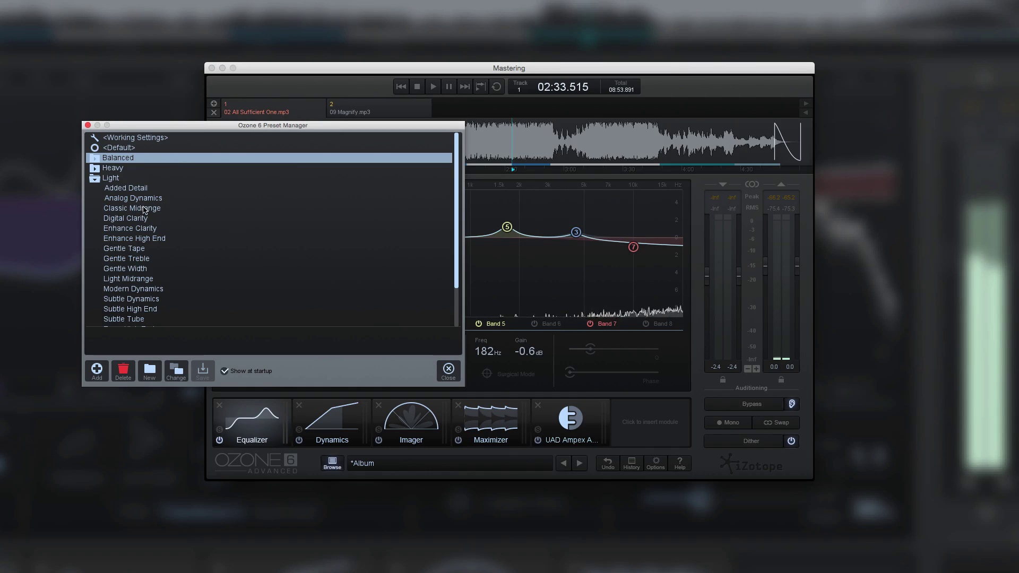
{"action": "key", "text": "space"}
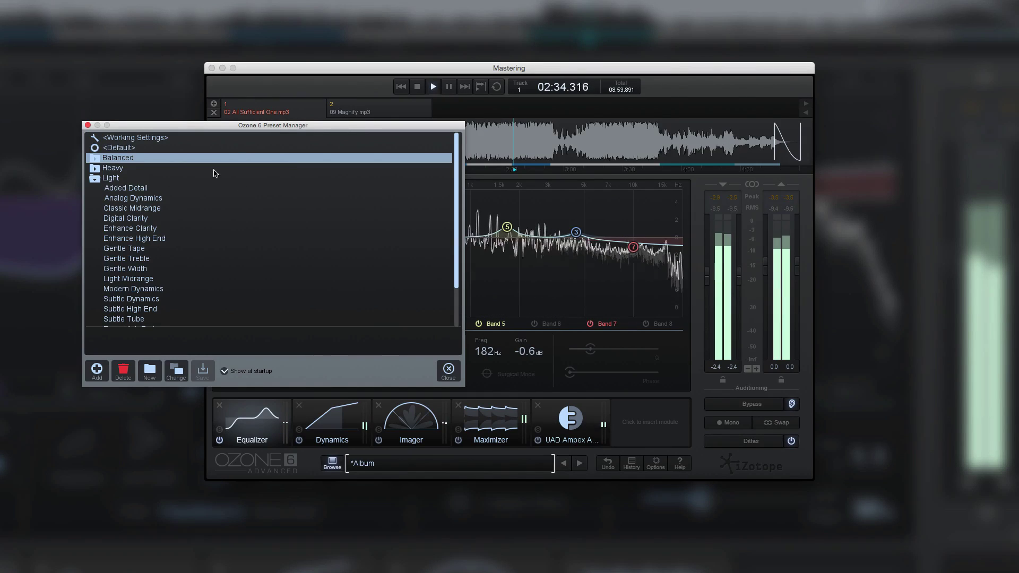
Audition the Light presets from Added Detail to Enhance High End, load Enhance Clarity and close the Preset Manager
{"action": "left_click", "coordinate": [125, 189]}
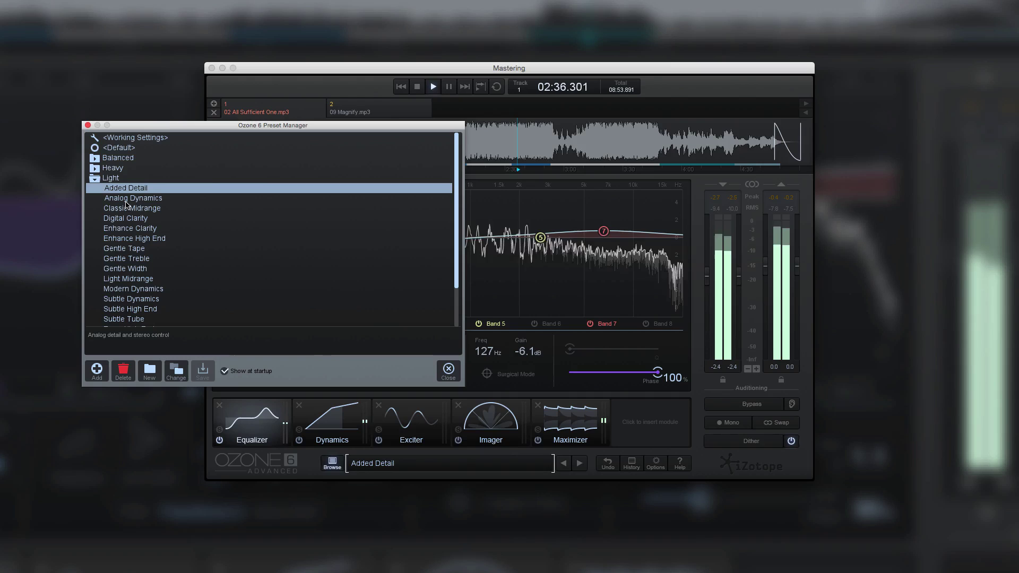
{"action": "left_click", "coordinate": [126, 200]}
{"action": "left_click", "coordinate": [126, 208]}
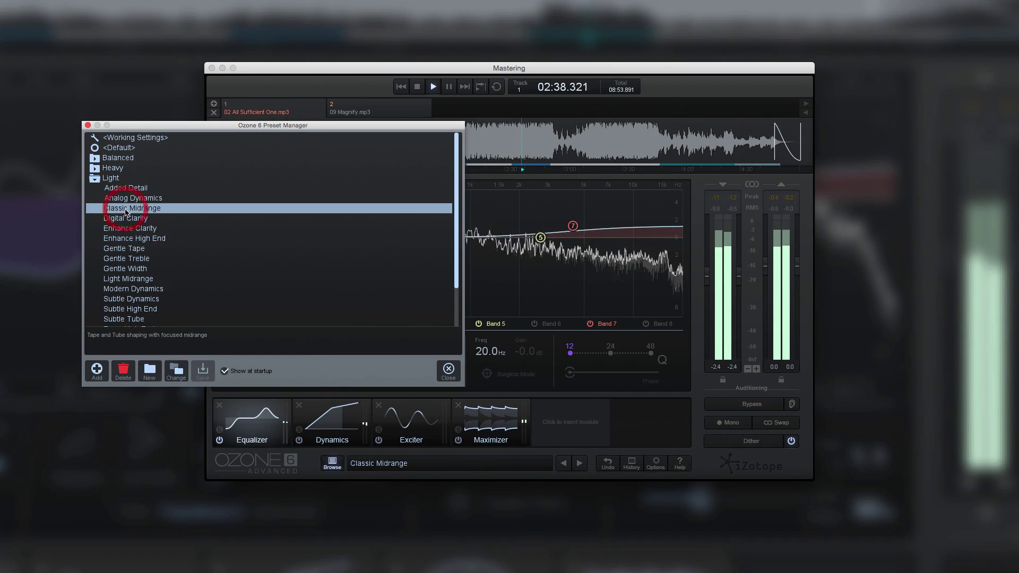
{"action": "left_click", "coordinate": [123, 219]}
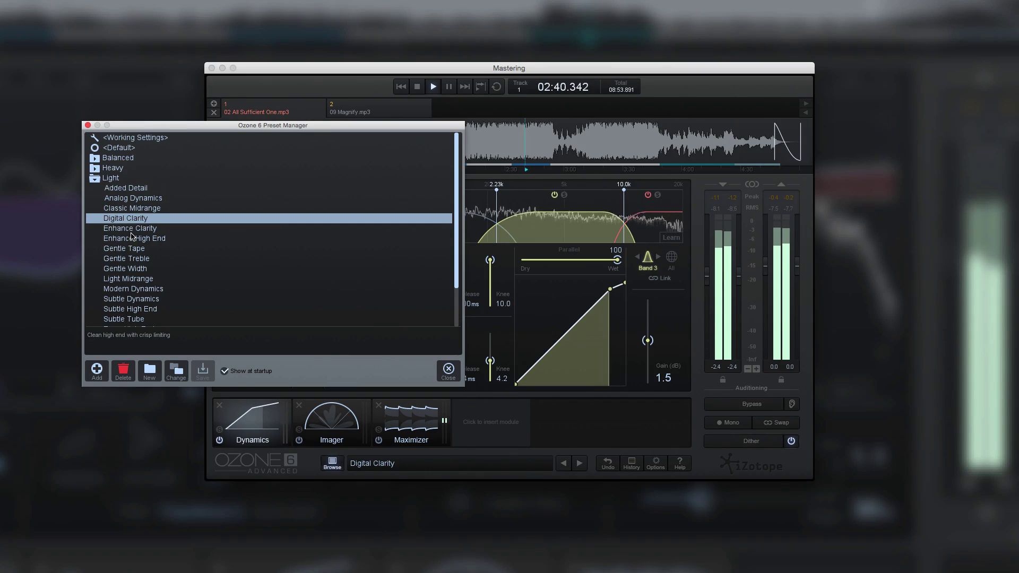
{"action": "left_click", "coordinate": [129, 229]}
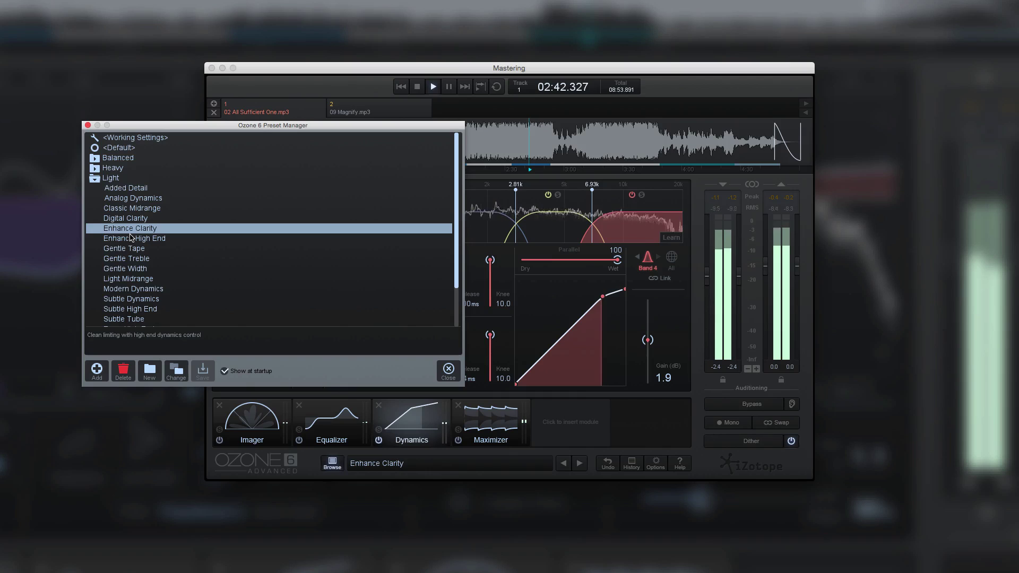
{"action": "left_click", "coordinate": [130, 240]}
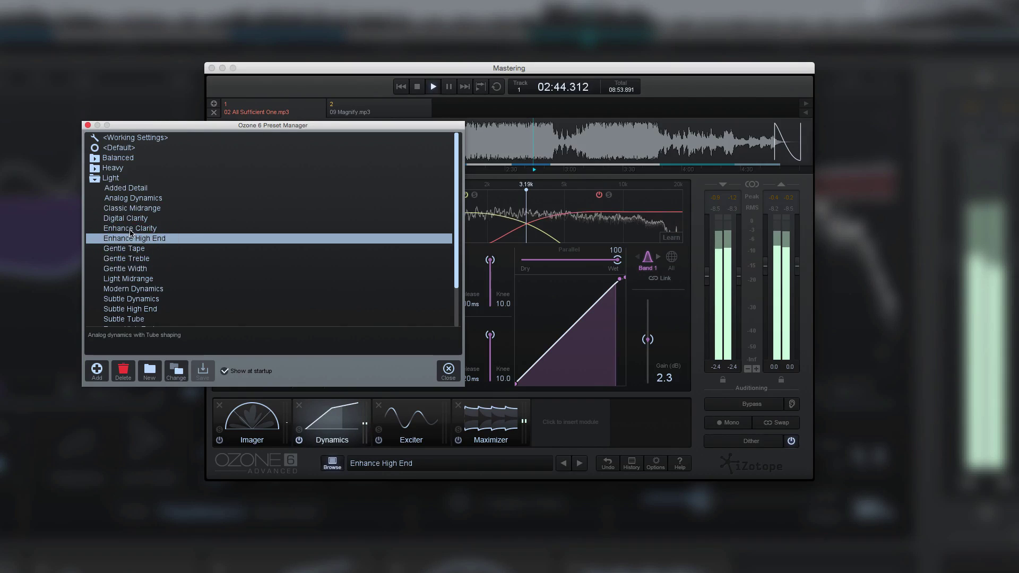
{"action": "left_click", "coordinate": [129, 229]}
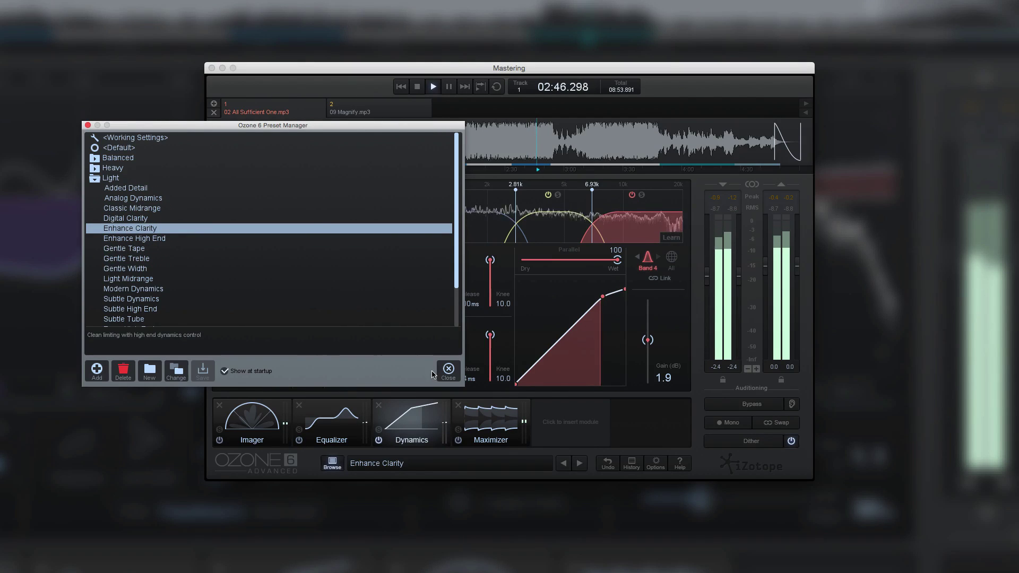
{"action": "left_click", "coordinate": [448, 370]}
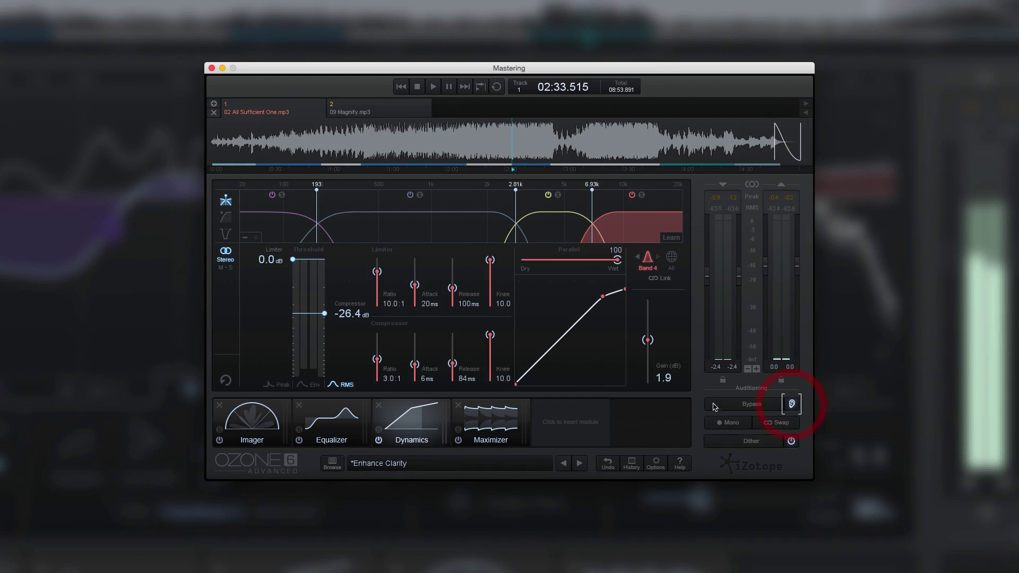
Play 02 All Sufficient One.mp3 with the Enhance Clarity preset, comparing the bypassed and processed sound twice
{"action": "key", "text": "space"}
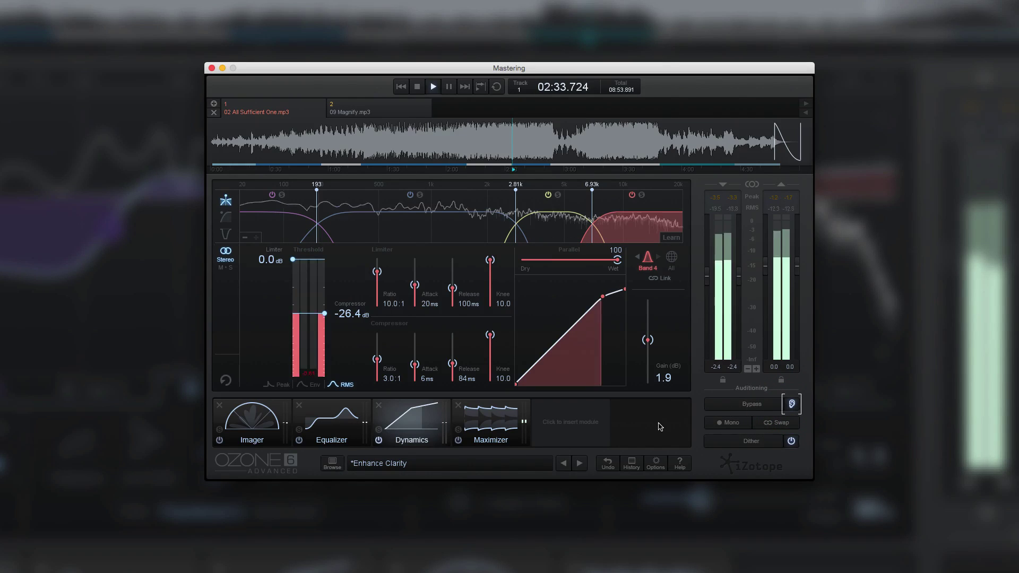
{"action": "left_click", "coordinate": [731, 405]}
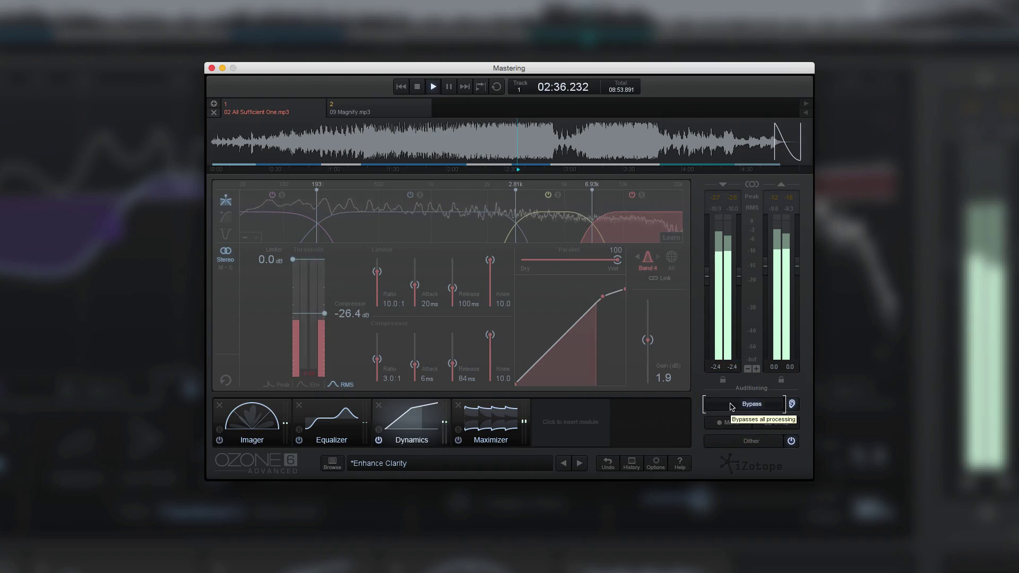
{"action": "left_click", "coordinate": [730, 405]}
{"action": "left_click", "coordinate": [731, 405]}
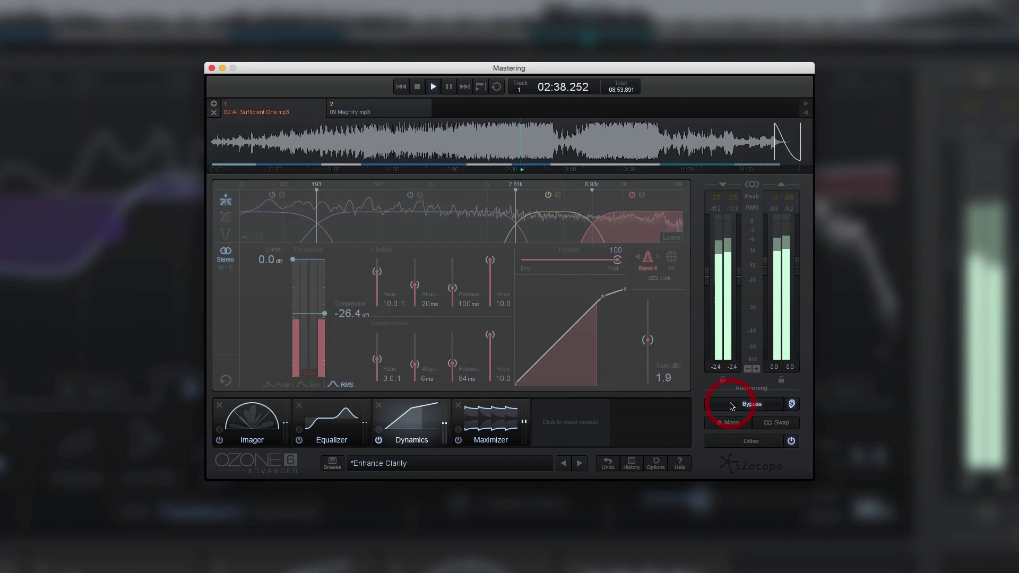
{"action": "left_click", "coordinate": [731, 405]}
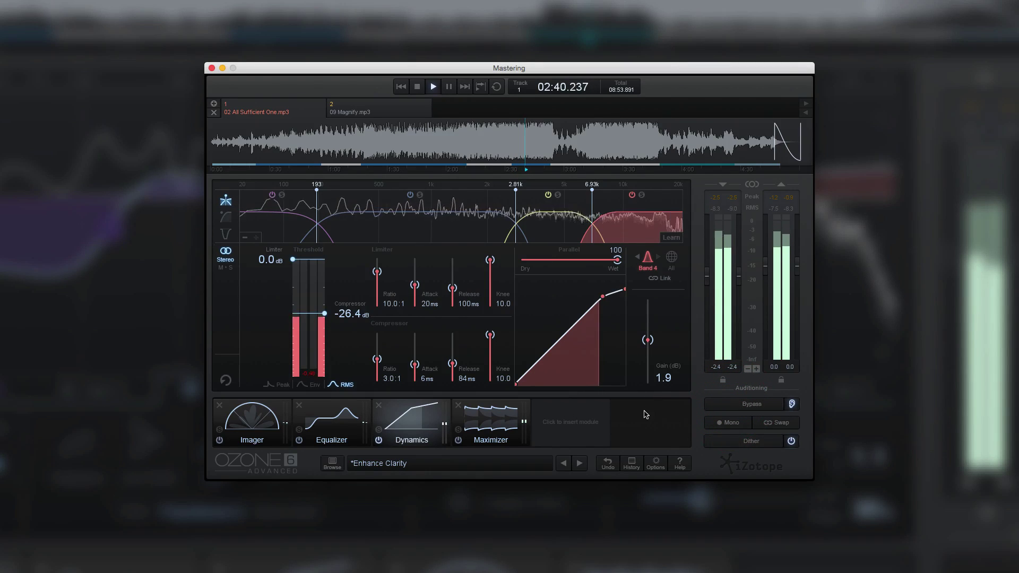
Turn on Stereoize in the Imager and raise it to about 14.9 during playback of 02 All Sufficient One.mp3
{"action": "left_click", "coordinate": [251, 422]}
{"action": "key", "text": "space"}
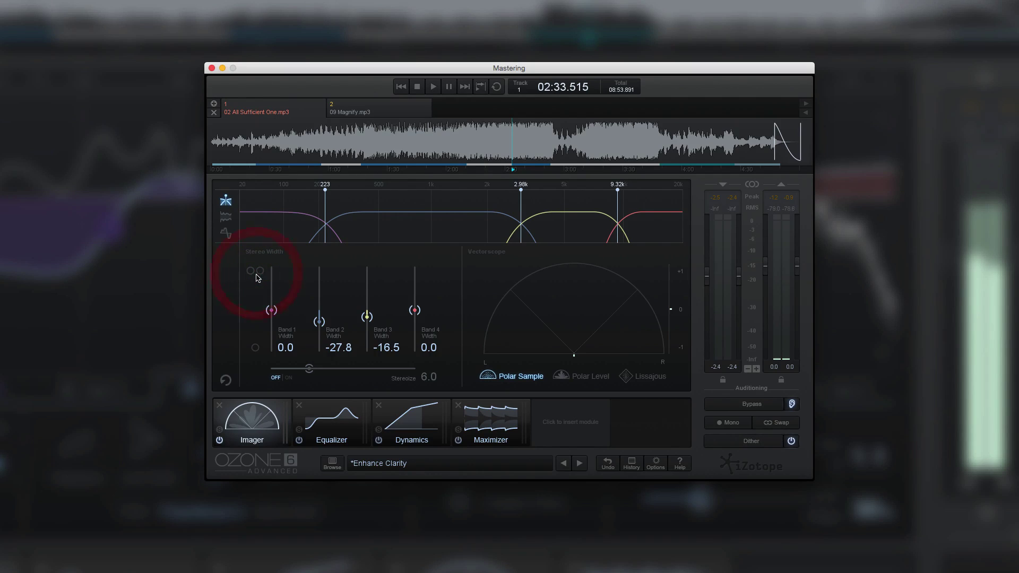
{"action": "left_click", "coordinate": [280, 375]}
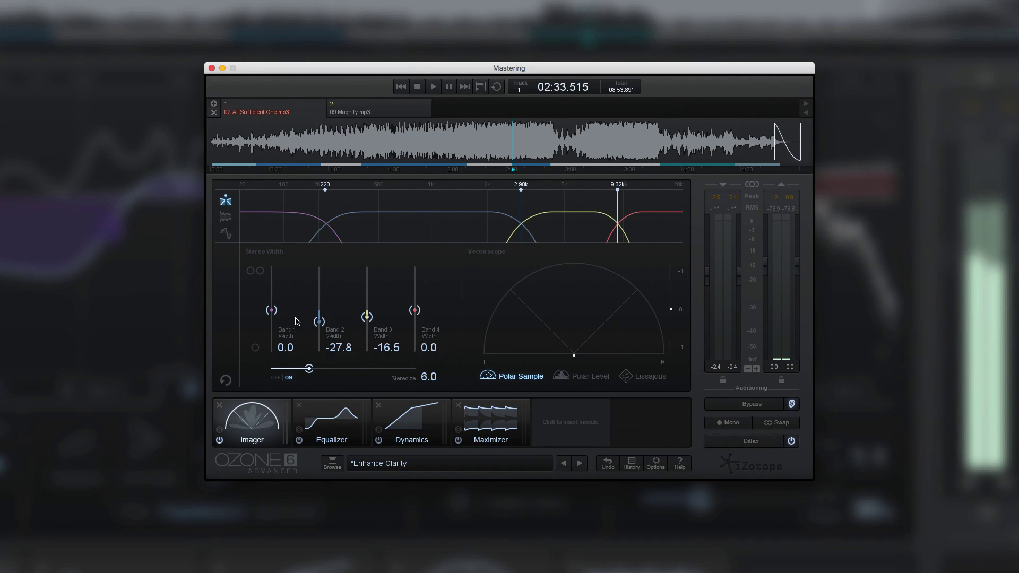
{"action": "key", "text": "space"}
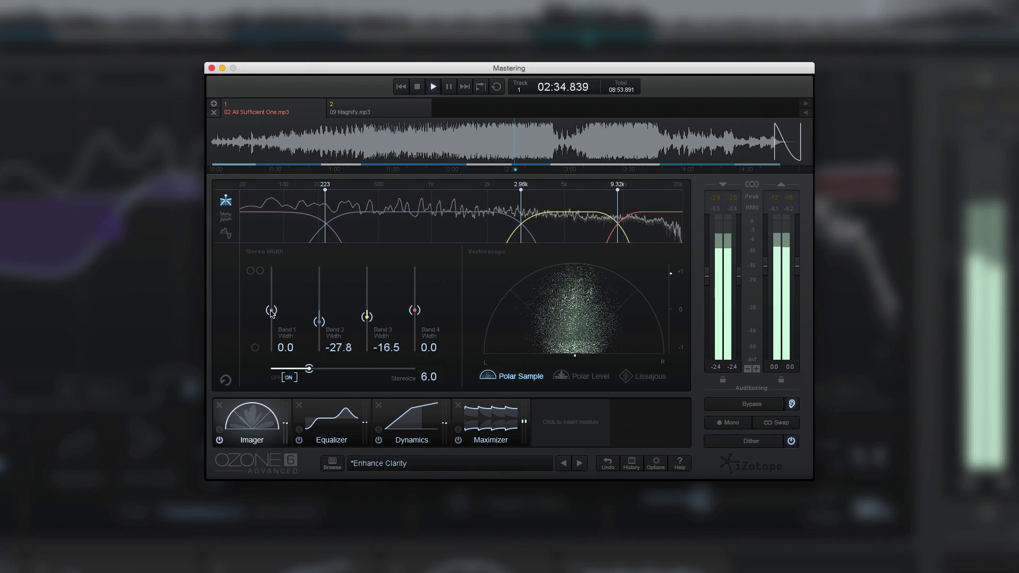
{"action": "left_click_drag", "start_coordinate": [310, 366], "coordinate": [376, 370]}
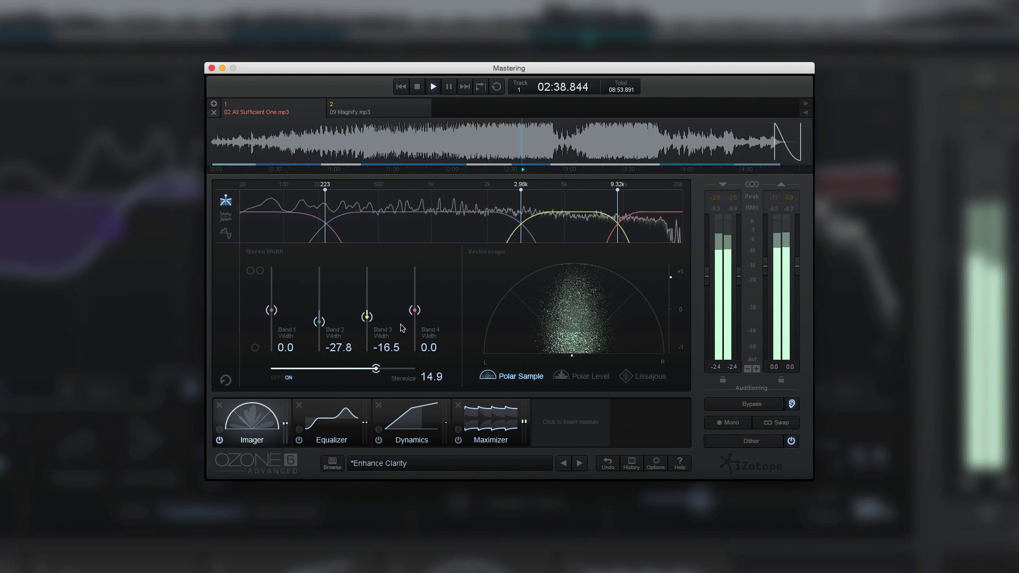
Set the Imager's stereo widths to about -55.7, -36.7, 36.7 and 39.2 for Bands 1 to 4
{"action": "left_click_drag", "start_coordinate": [414, 310], "coordinate": [416, 296]}
{"action": "left_click_drag", "start_coordinate": [367, 317], "coordinate": [367, 295]}
{"action": "left_click_drag", "start_coordinate": [273, 310], "coordinate": [321, 327]}
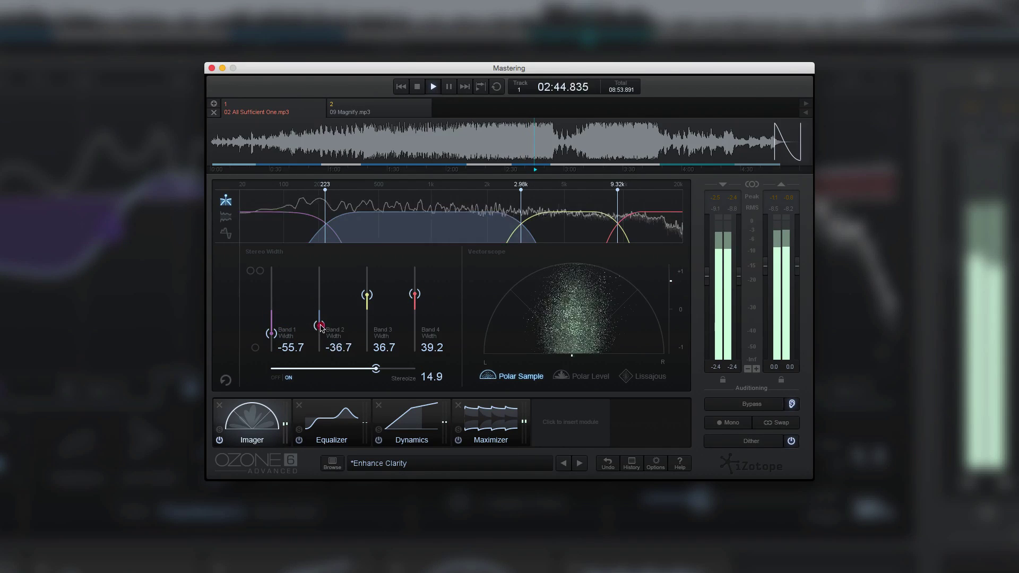
Compare the bypassed and processed sound of the adjusted Imager settings three times, ending with bypass off and playback stopped
{"action": "left_click", "coordinate": [738, 406]}
{"action": "left_click", "coordinate": [737, 406]}
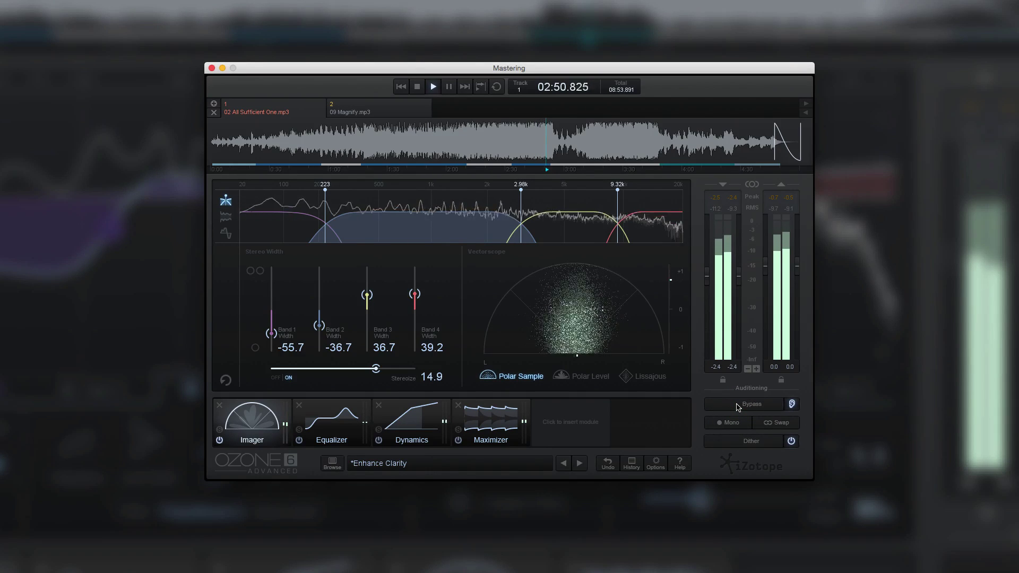
{"action": "left_click", "coordinate": [737, 406]}
{"action": "left_click", "coordinate": [738, 406]}
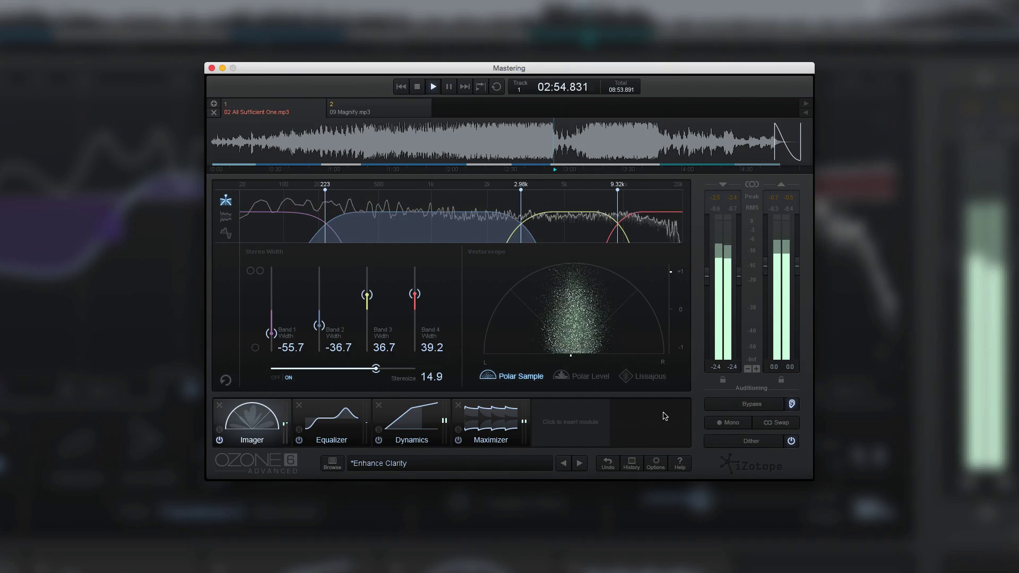
{"action": "left_click", "coordinate": [760, 405]}
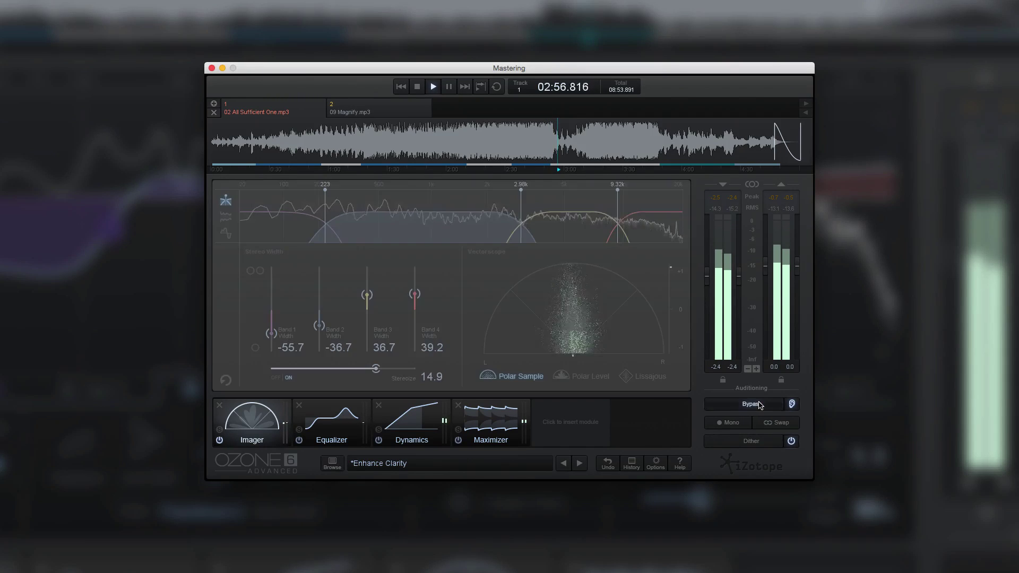
{"action": "left_click", "coordinate": [760, 405]}
{"action": "key", "text": "space"}
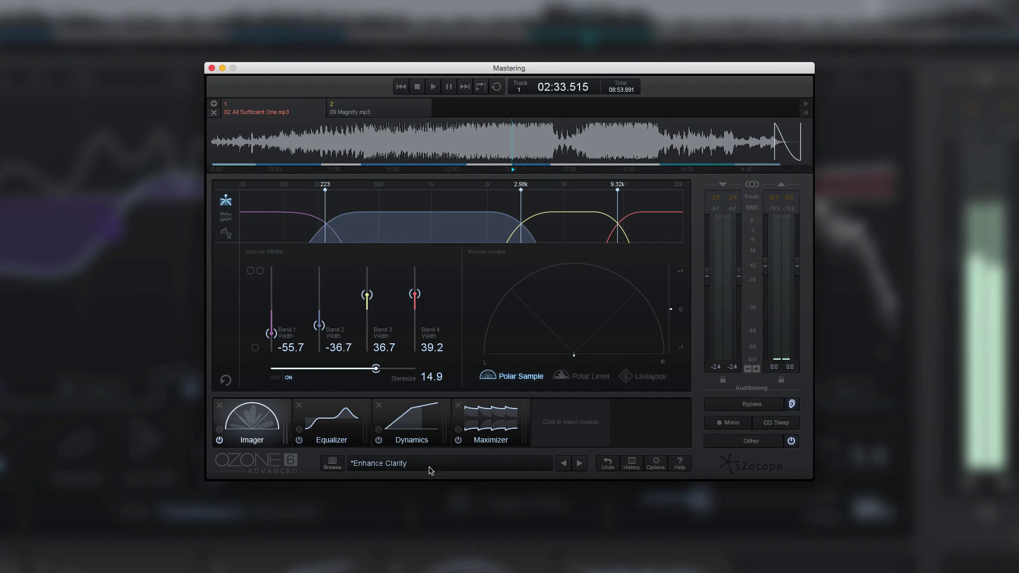
Insert a Dynamic EQ after the Maximizer and, during playback, boost its Band 3 by about 2.6 dB at about 4.04 kHz
{"action": "left_click", "coordinate": [546, 436]}
{"action": "left_click", "coordinate": [395, 350]}
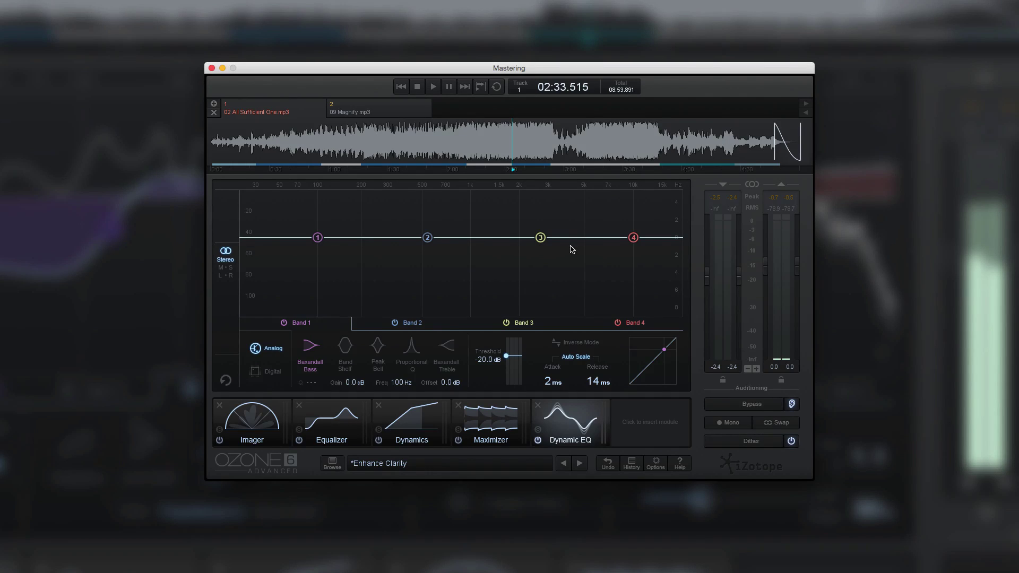
{"action": "key", "text": "space"}
{"action": "left_click", "coordinate": [541, 237]}
{"action": "left_click_drag", "start_coordinate": [540, 237], "coordinate": [569, 215]}
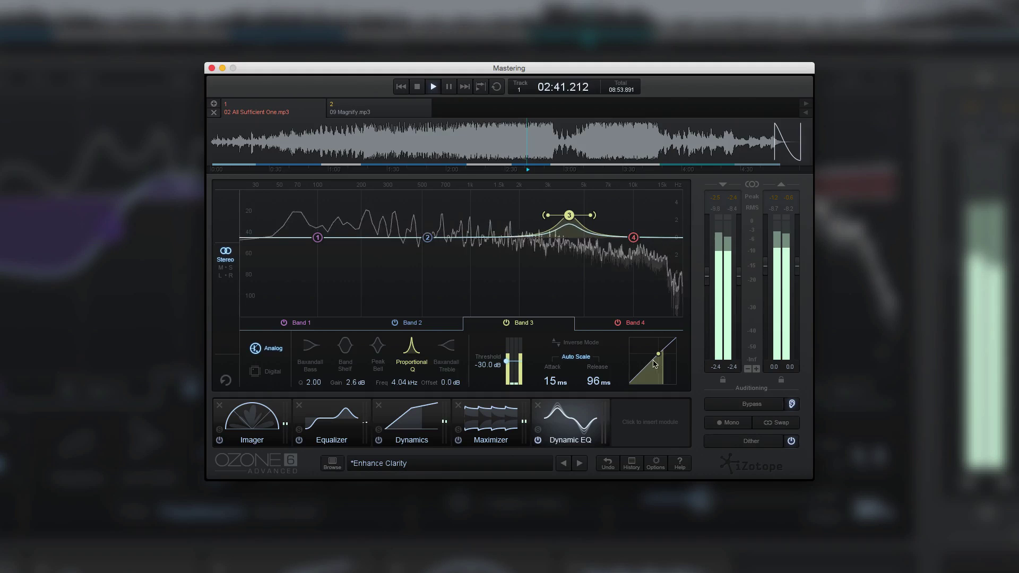
Set the threshold of the Dynamic EQ's Band 3 to about -45.2 dB and turn on its Inverse Mode
{"action": "mouse_move", "coordinate": [507, 361]}
{"action": "left_mouse_down"}
{"action": "mouse_move", "coordinate": [508, 372]}
{"action": "mouse_move", "coordinate": [510, 362]}
{"action": "left_mouse_up"}
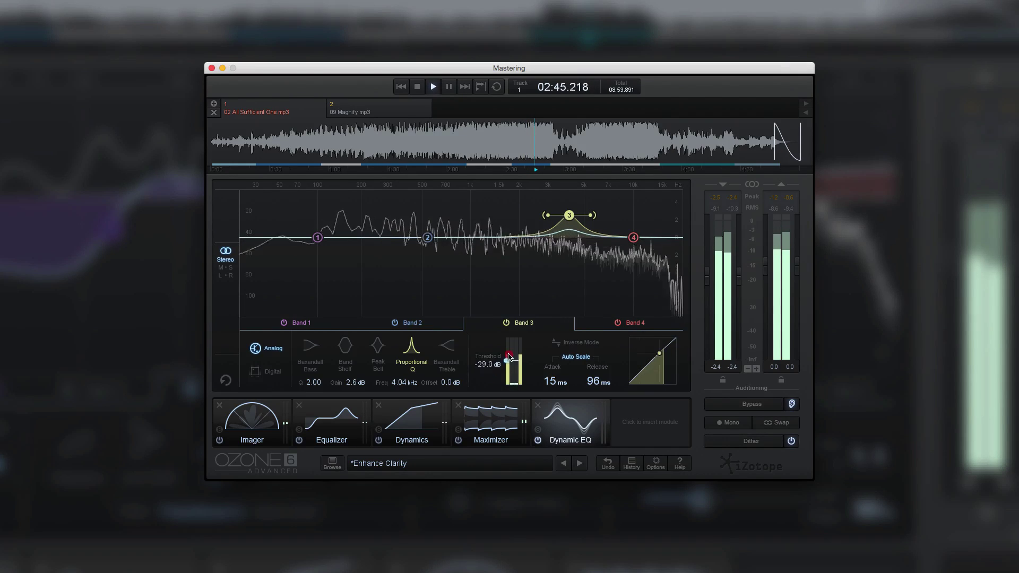
{"action": "left_click_drag", "start_coordinate": [509, 363], "coordinate": [510, 368]}
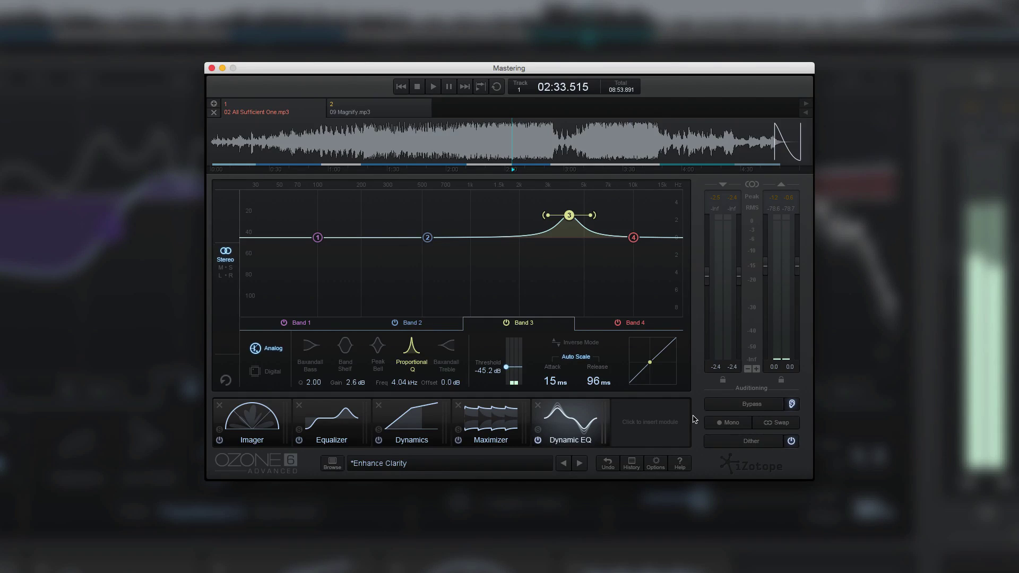
{"action": "left_click", "coordinate": [594, 344]}
{"action": "left_click", "coordinate": [595, 344]}
{"action": "left_click", "coordinate": [594, 344]}
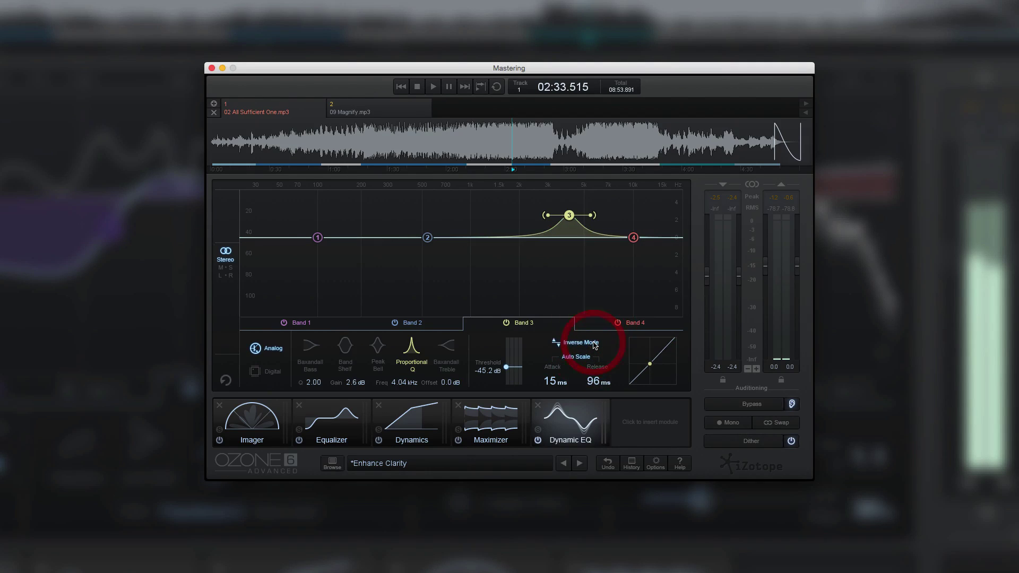
During playback, move Band 3 to about 1.8 dB at 6.51 kHz with a threshold of about -43.6 dB, and turn Inverse Mode off
{"action": "key", "text": "space"}
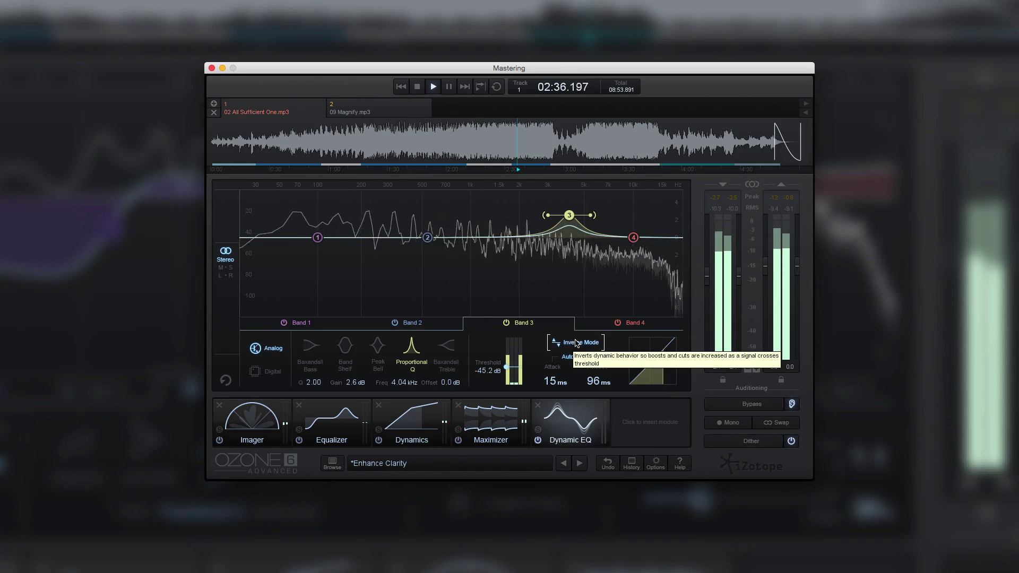
{"action": "left_click_drag", "start_coordinate": [568, 215], "coordinate": [608, 224]}
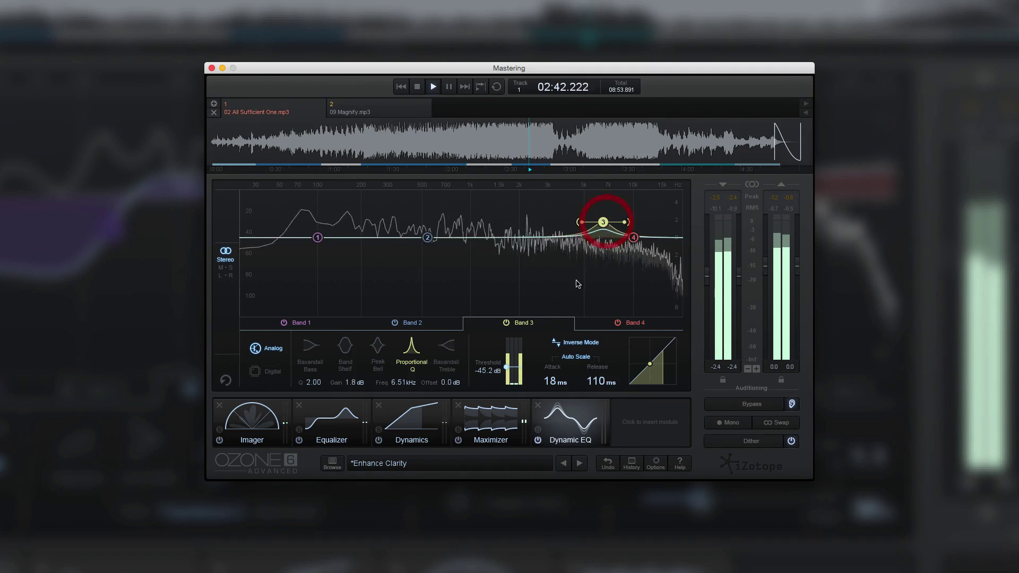
{"action": "mouse_move", "coordinate": [515, 365]}
{"action": "left_mouse_down"}
{"action": "mouse_move", "coordinate": [508, 376]}
{"action": "mouse_move", "coordinate": [506, 366]}
{"action": "left_mouse_up"}
{"action": "left_click", "coordinate": [578, 344]}
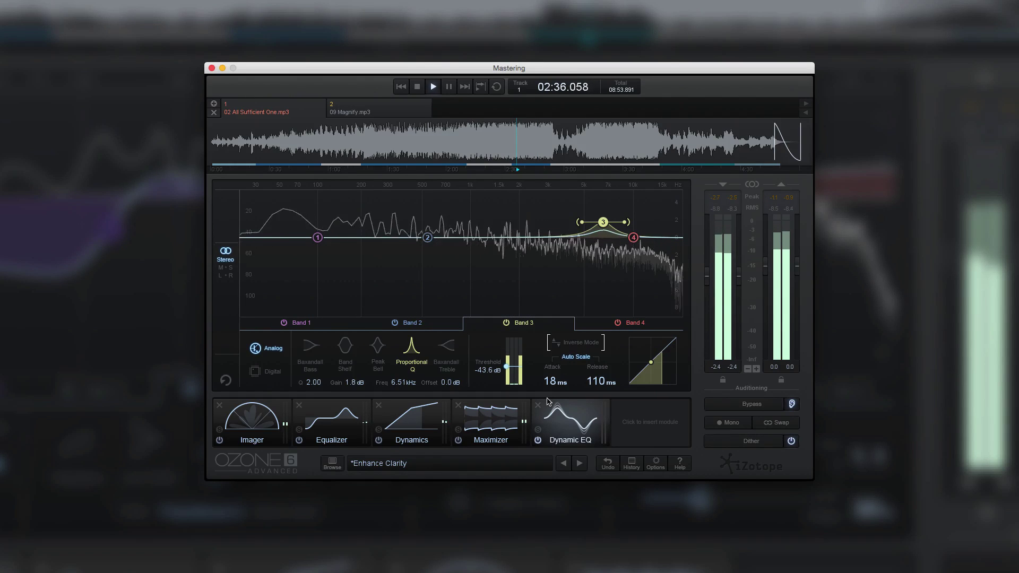
Set Band 3's attack to 11 ms and threshold to about -57.4 dB, and compare the sound with the band off and on
{"action": "left_click_drag", "start_coordinate": [548, 388], "coordinate": [549, 394]}
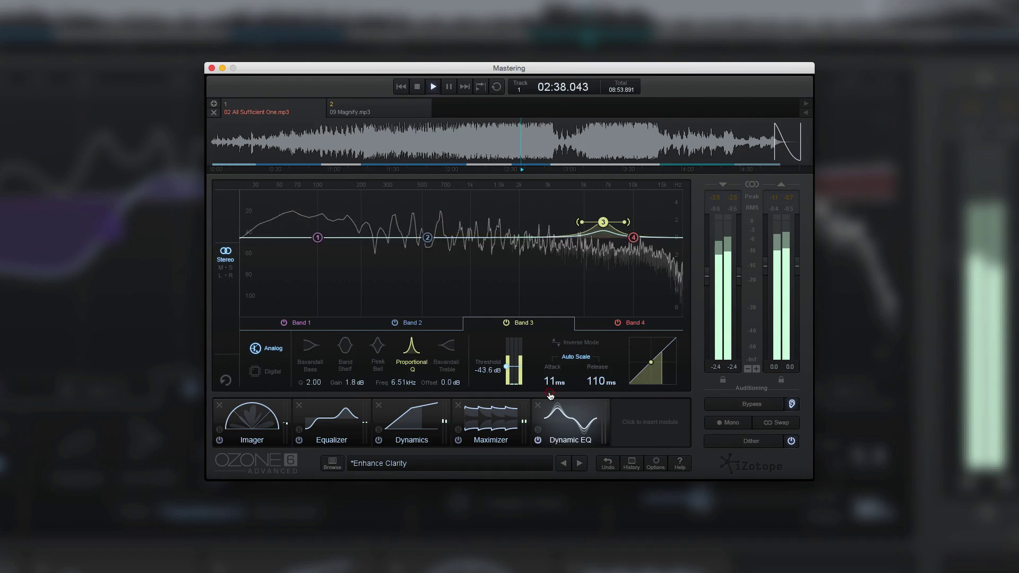
{"action": "left_click_drag", "start_coordinate": [506, 366], "coordinate": [507, 369]}
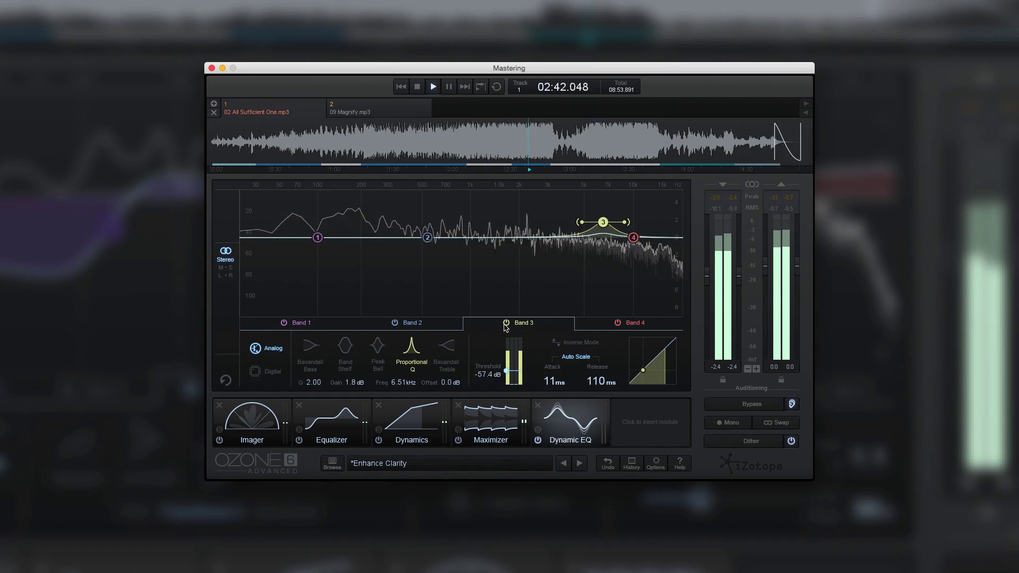
{"action": "left_click", "coordinate": [506, 324]}
{"action": "left_click", "coordinate": [506, 323]}
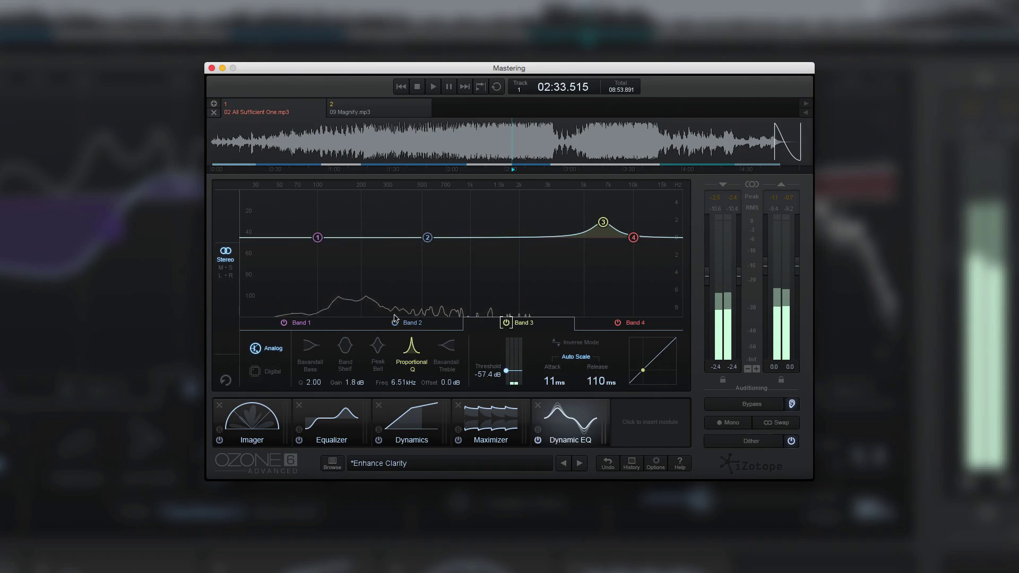
Try Digital mode and return to Analog, give Band 3 a Peak Bell filter, and boost it about 2.8 dB at 7.02 kHz during playback
{"action": "left_click", "coordinate": [266, 372]}
{"action": "left_click", "coordinate": [266, 349]}
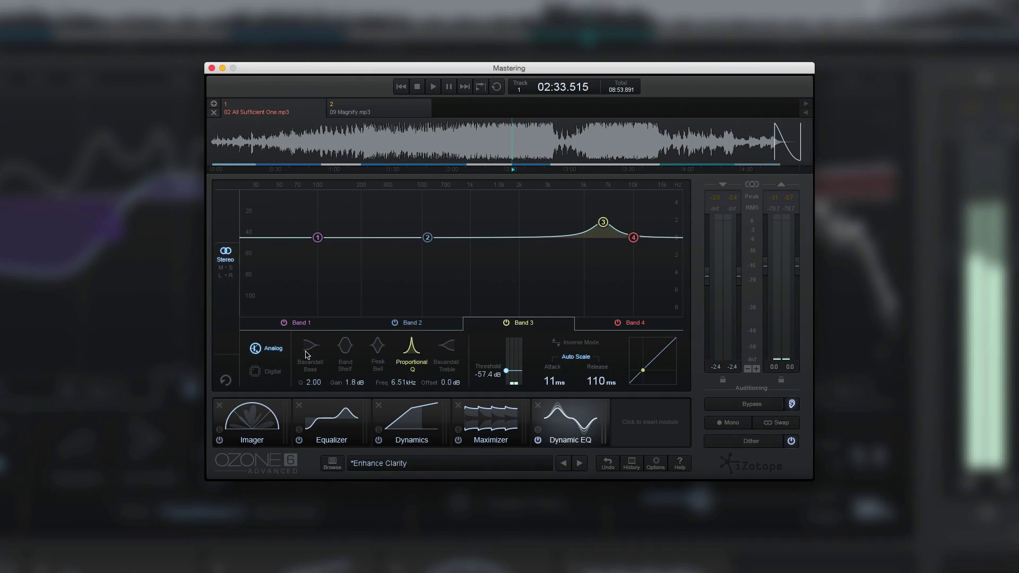
{"action": "left_click", "coordinate": [379, 350]}
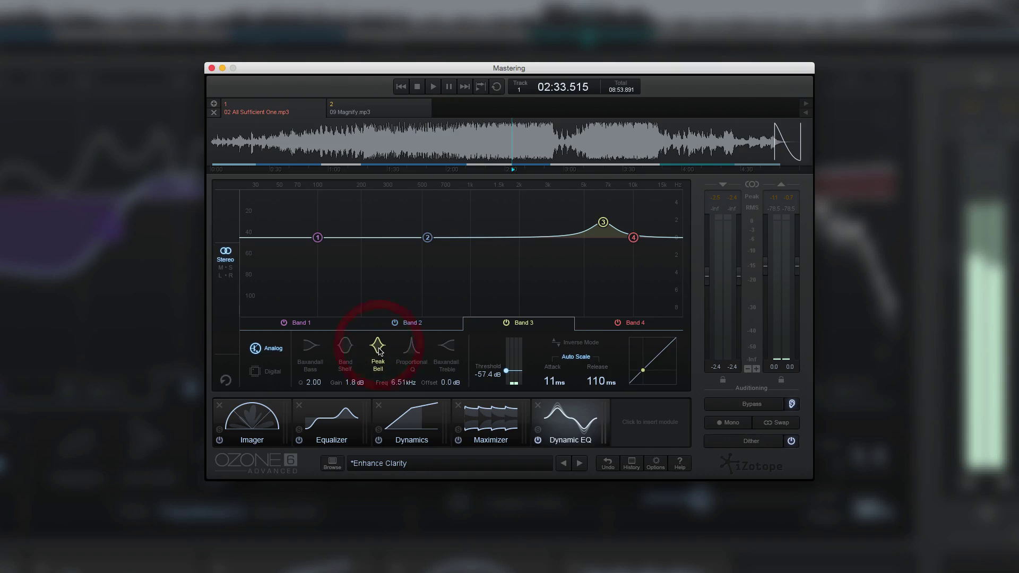
{"action": "key", "text": "space"}
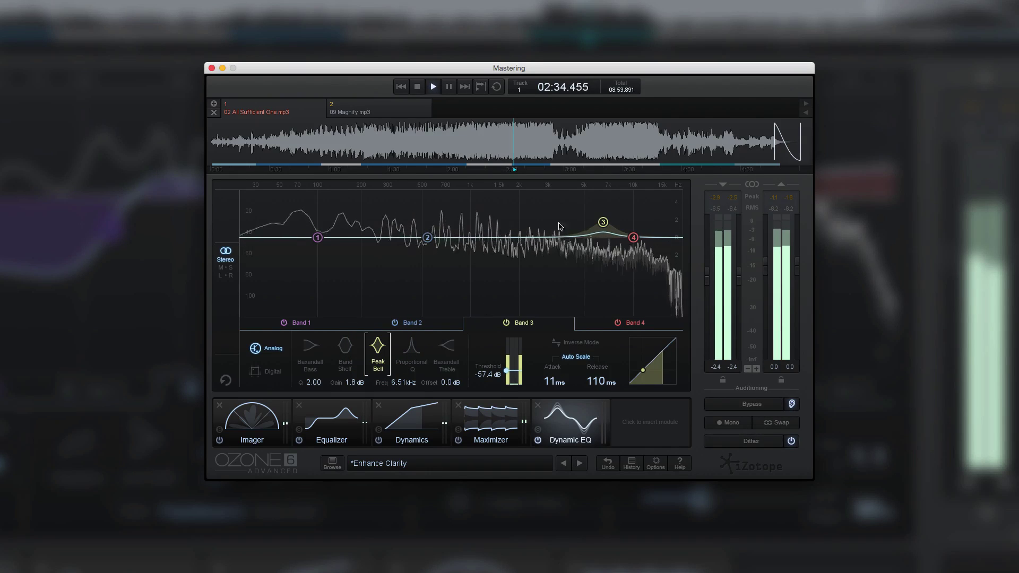
{"action": "mouse_move", "coordinate": [603, 222]}
{"action": "left_mouse_down"}
{"action": "mouse_move", "coordinate": [609, 191]}
{"action": "mouse_move", "coordinate": [608, 214]}
{"action": "left_mouse_up"}
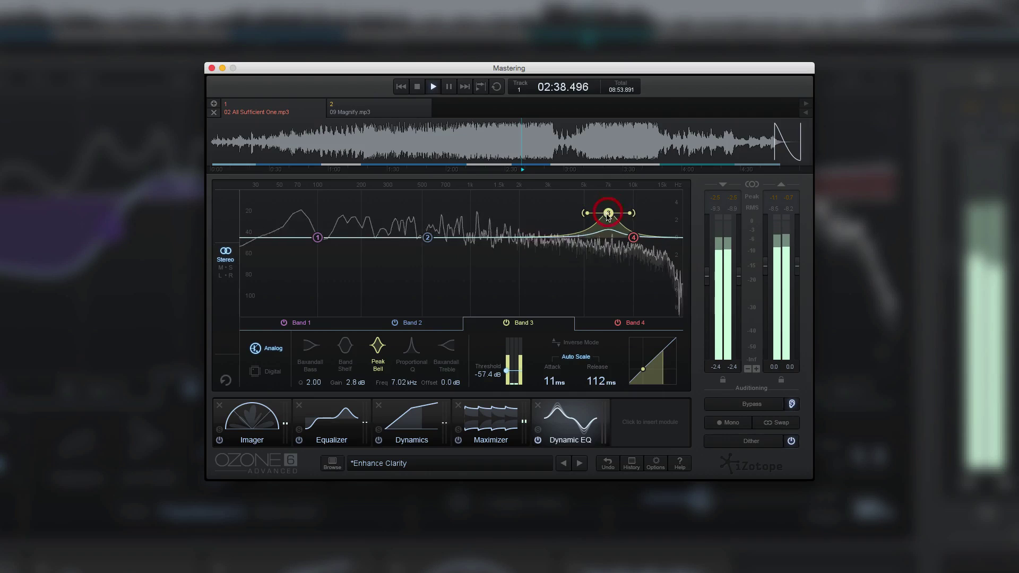
Set Band 3's threshold to about -31.3 dB and Q to 1.77, playing from about 00:34, and switch the Dynamic EQ to Mid/Side processing
{"action": "mouse_move", "coordinate": [506, 370]}
{"action": "left_mouse_down"}
{"action": "mouse_move", "coordinate": [506, 346]}
{"action": "mouse_move", "coordinate": [504, 363]}
{"action": "left_mouse_up"}
{"action": "left_click", "coordinate": [504, 363]}
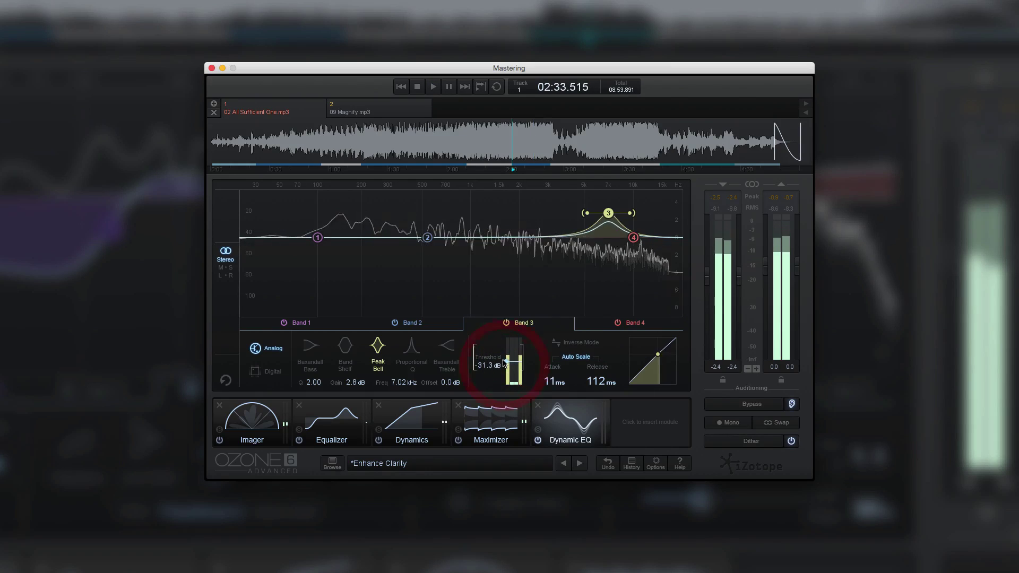
{"action": "left_click", "coordinate": [278, 141]}
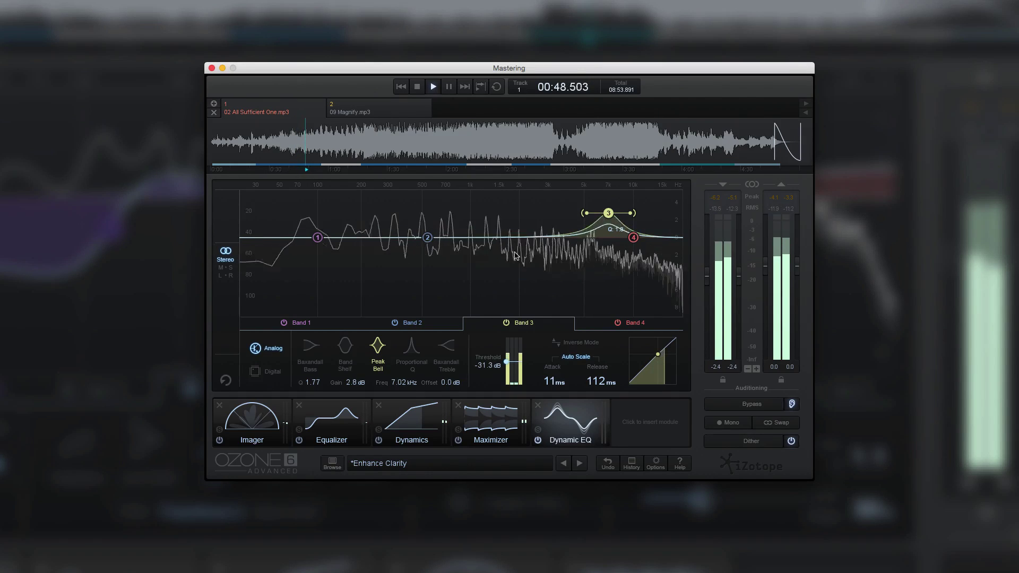
{"action": "left_click", "coordinate": [227, 269]}
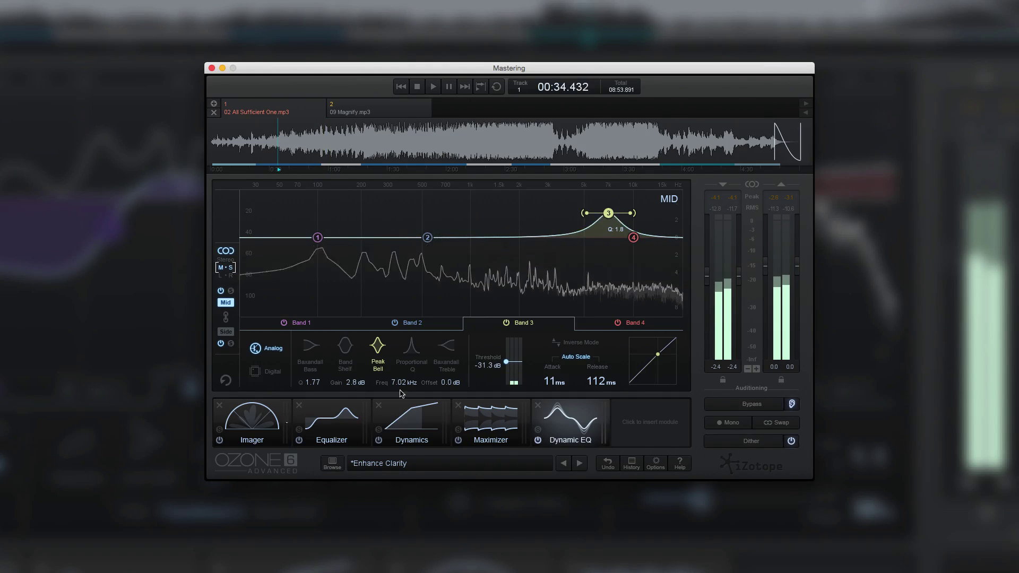
Insert the Universal Audio UAD Ampex ATR-102.au plug-in after the Dynamic EQ
{"action": "left_click", "coordinate": [650, 422]}
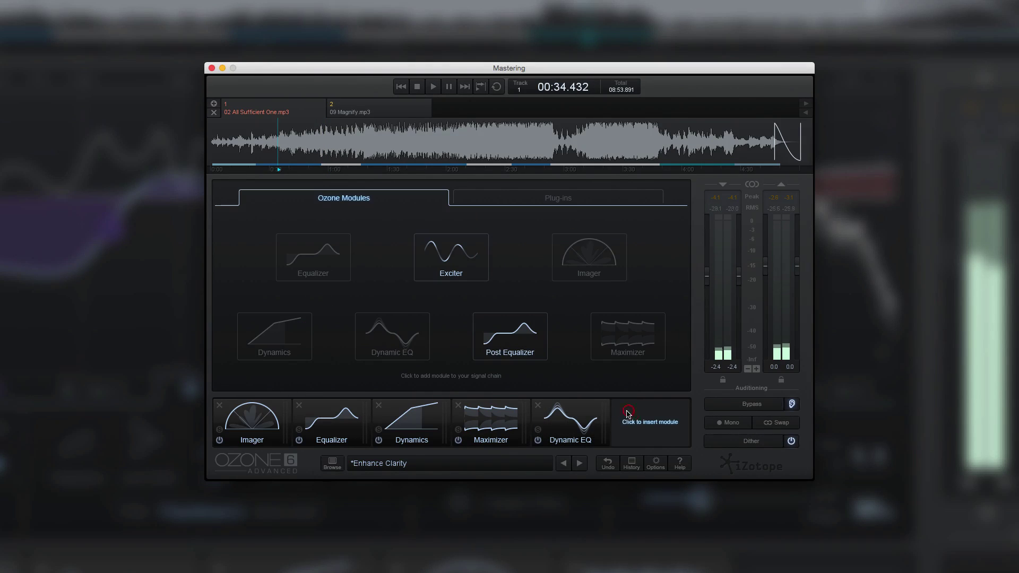
{"action": "left_click", "coordinate": [472, 207]}
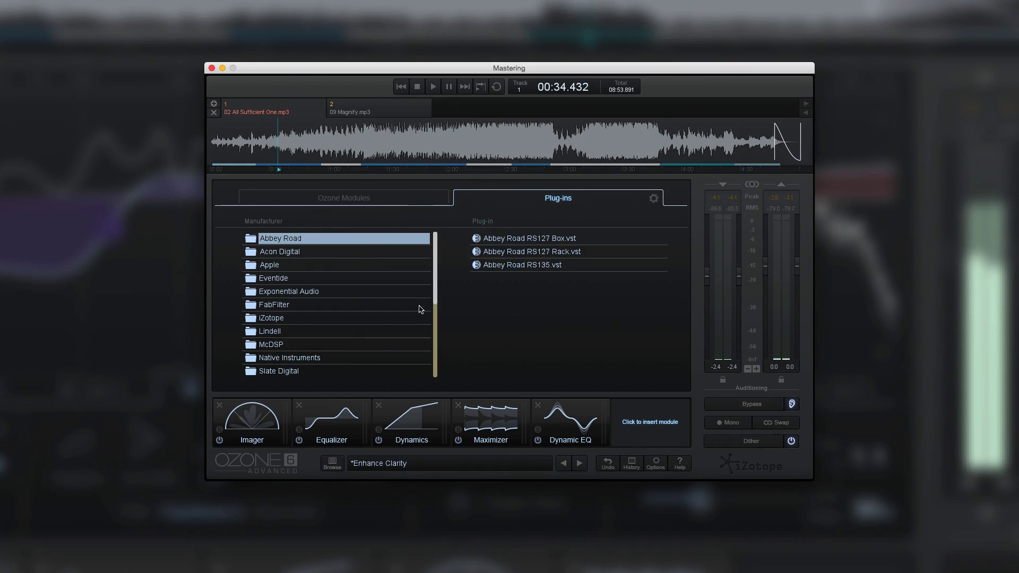
{"action": "left_click_drag", "start_coordinate": [433, 294], "coordinate": [436, 362]}
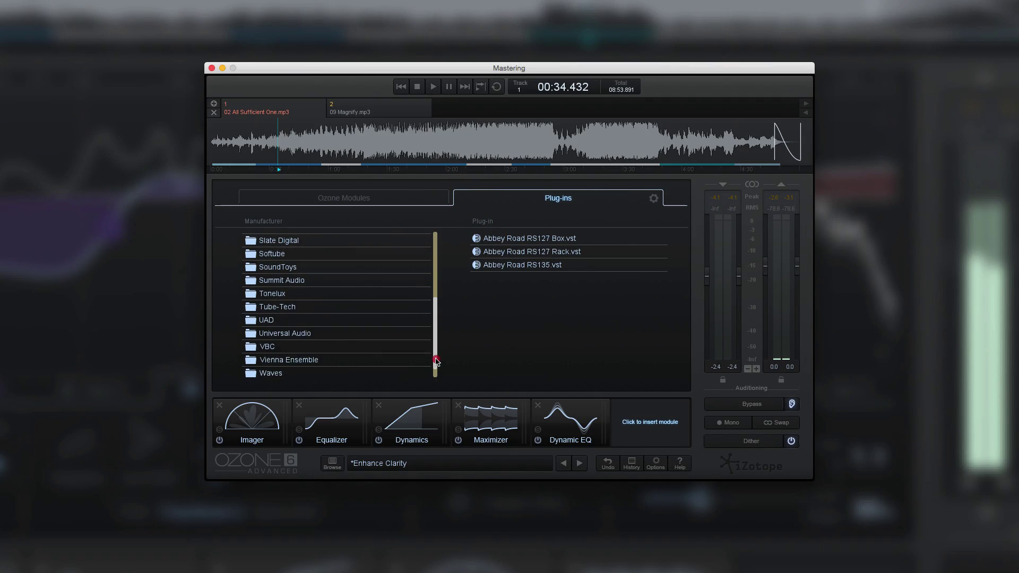
{"action": "left_click", "coordinate": [287, 333]}
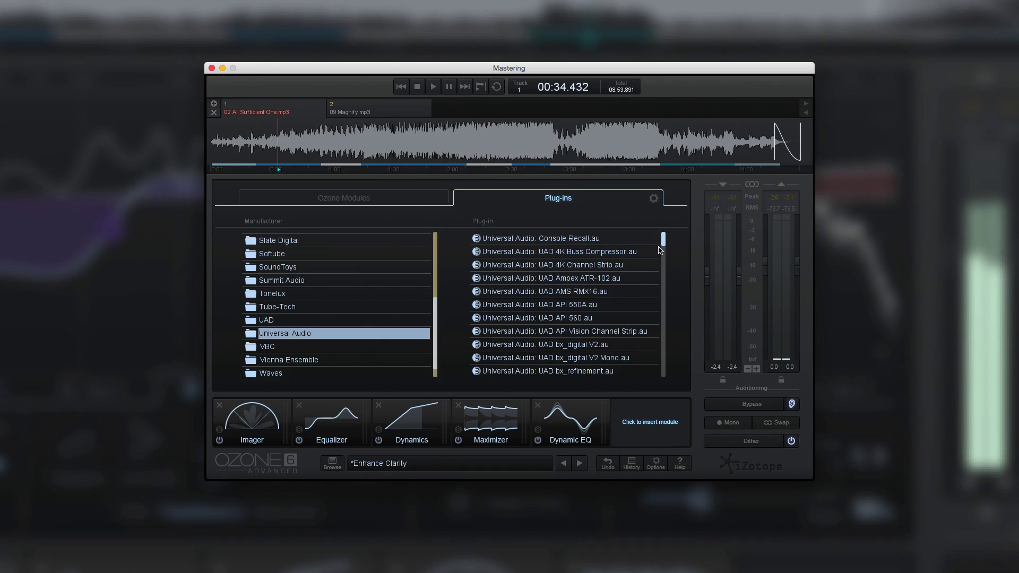
{"action": "double_click", "coordinate": [624, 278]}
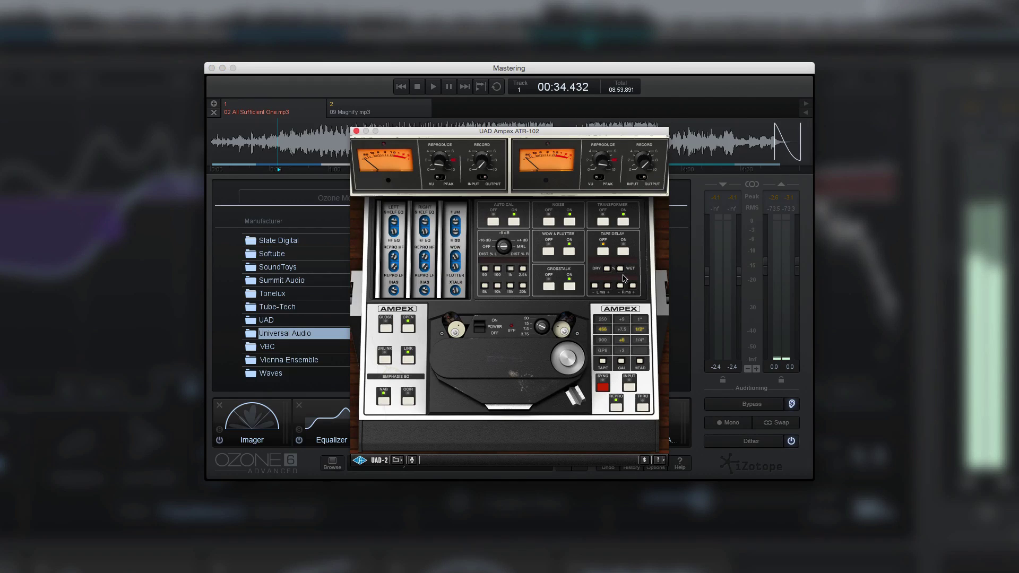
During playback, load the Mastering 250 30IPS.fxp preset into the UAD Ampex ATR-102 and close its window
{"action": "key", "text": "space"}
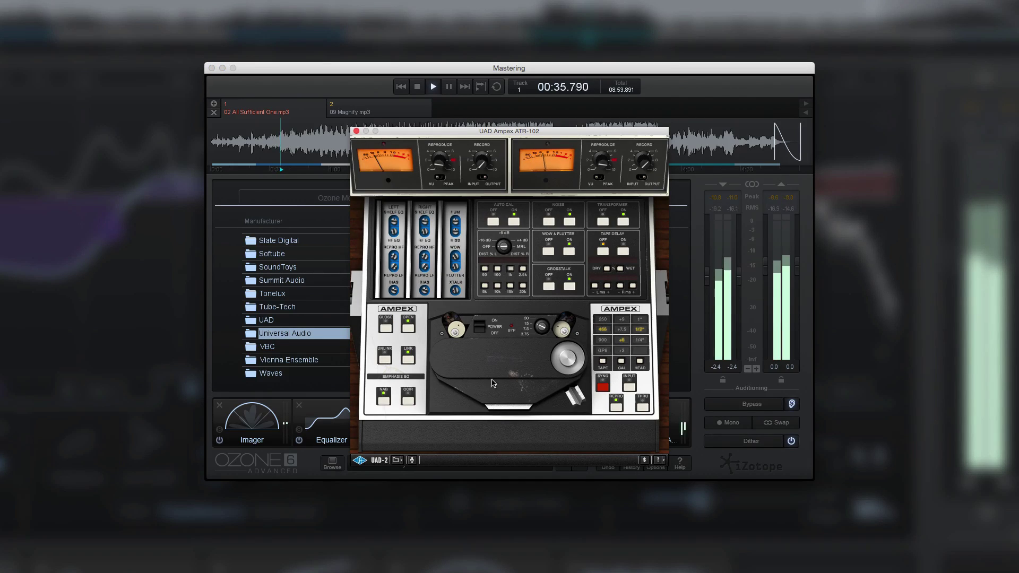
{"action": "left_click", "coordinate": [412, 461]}
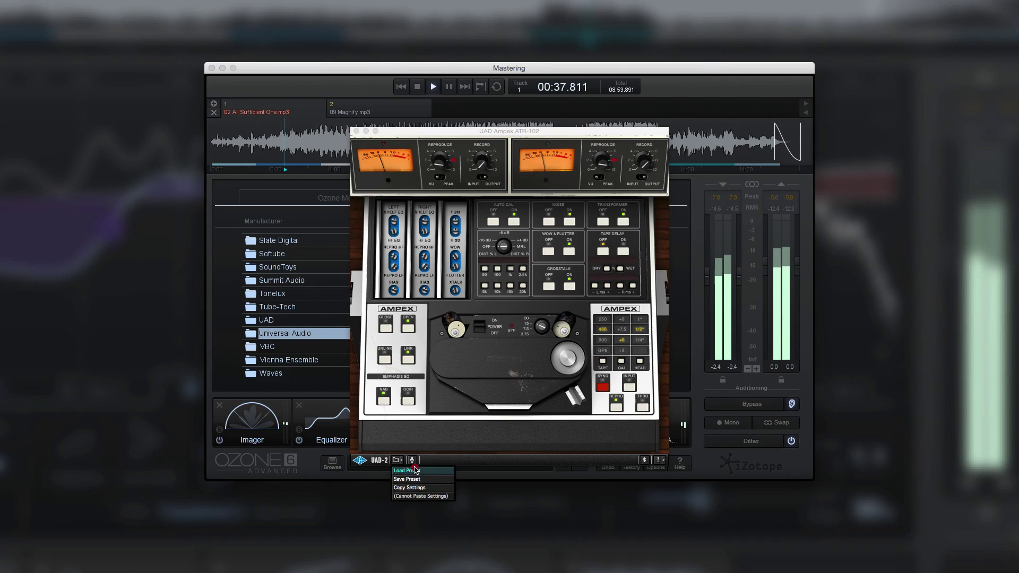
{"action": "left_click", "coordinate": [413, 467]}
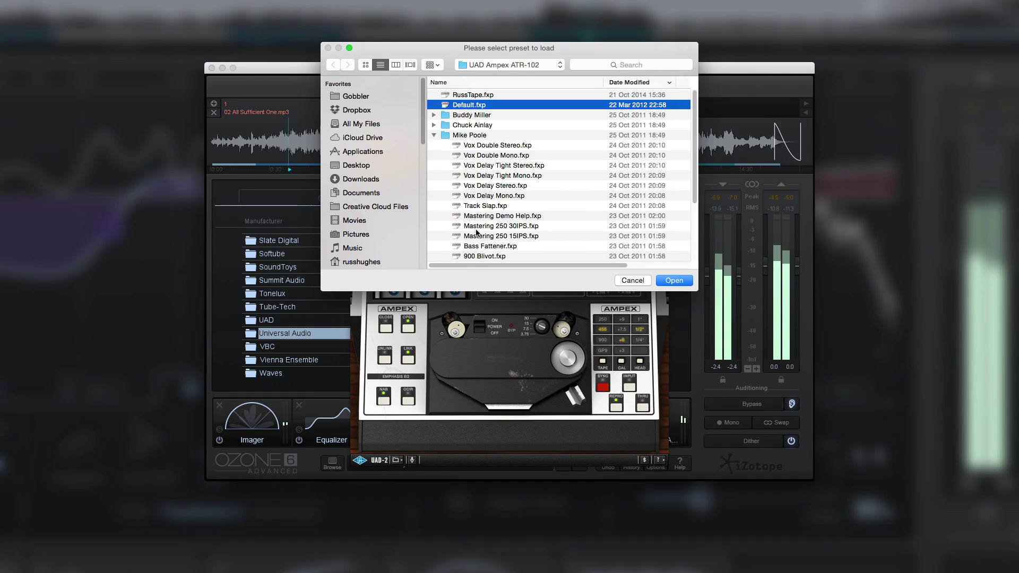
{"action": "left_click", "coordinate": [494, 230]}
{"action": "left_click", "coordinate": [525, 234]}
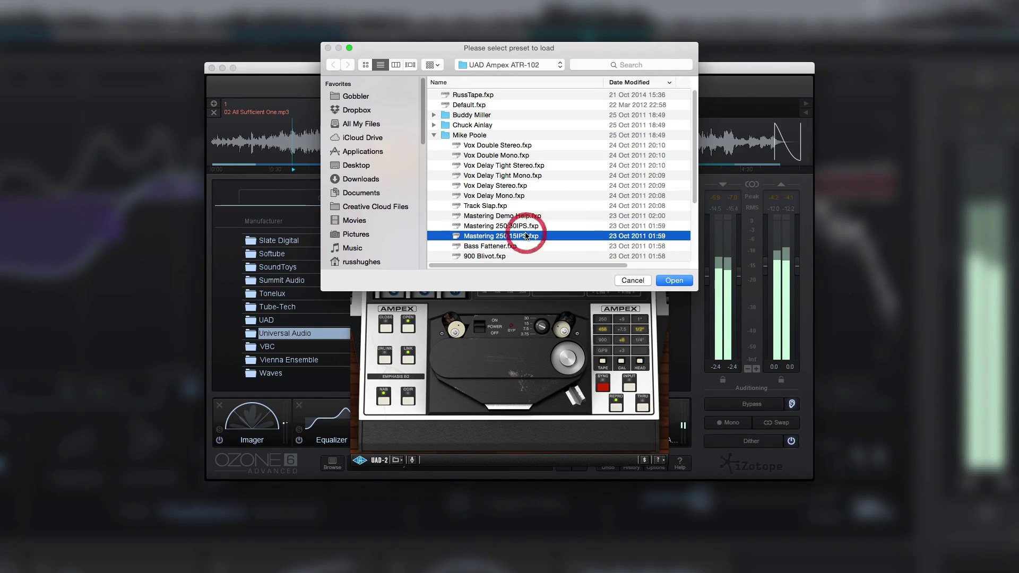
{"action": "left_click", "coordinate": [525, 227]}
{"action": "left_click", "coordinate": [670, 281]}
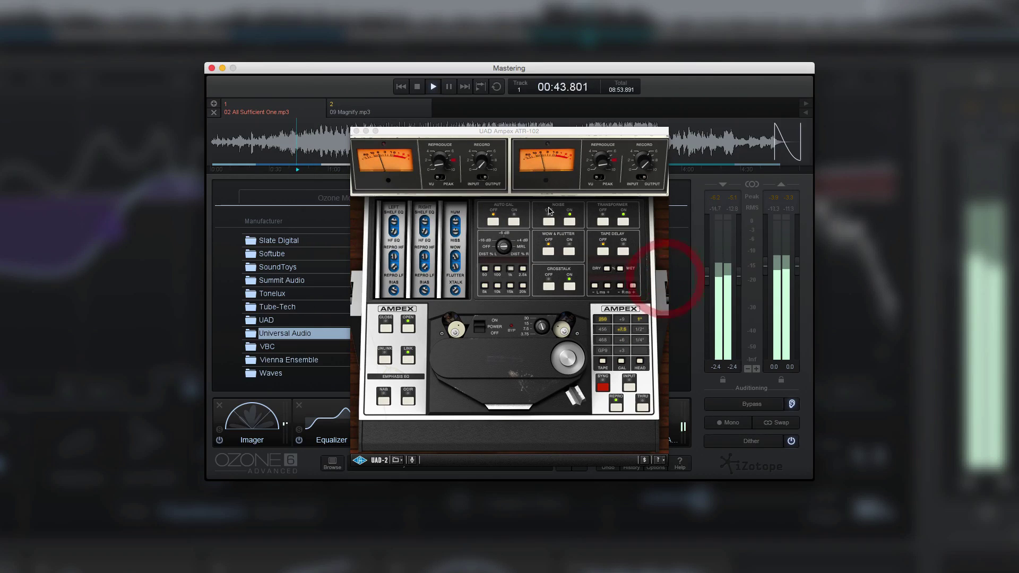
{"action": "left_click", "coordinate": [356, 132]}
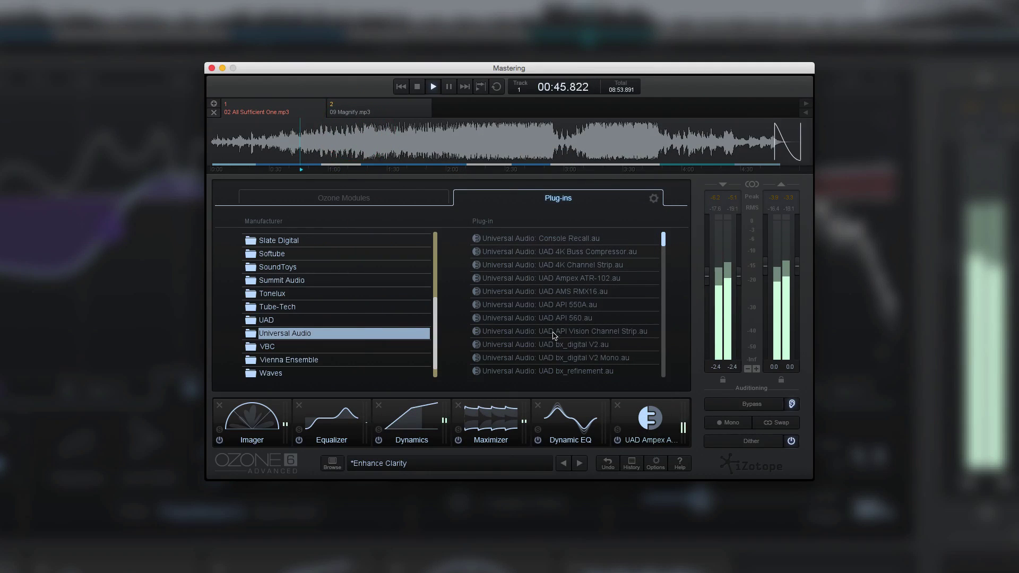
Compare the sound with the UAD Ampex ATR-102 off and on, return to the Dynamic EQ, and turn on bypass for the whole chain
{"action": "left_click", "coordinate": [617, 441]}
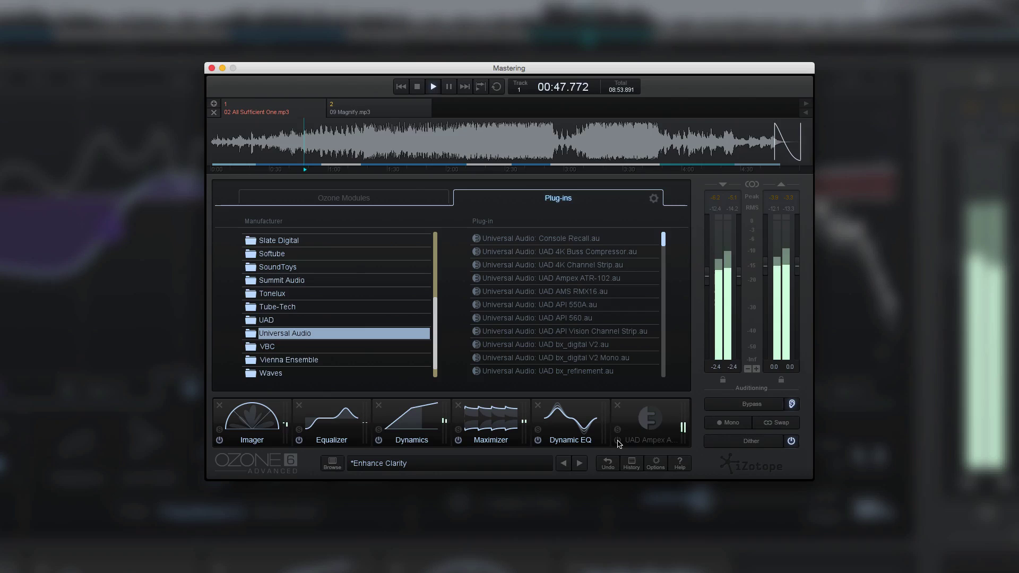
{"action": "left_click", "coordinate": [617, 441]}
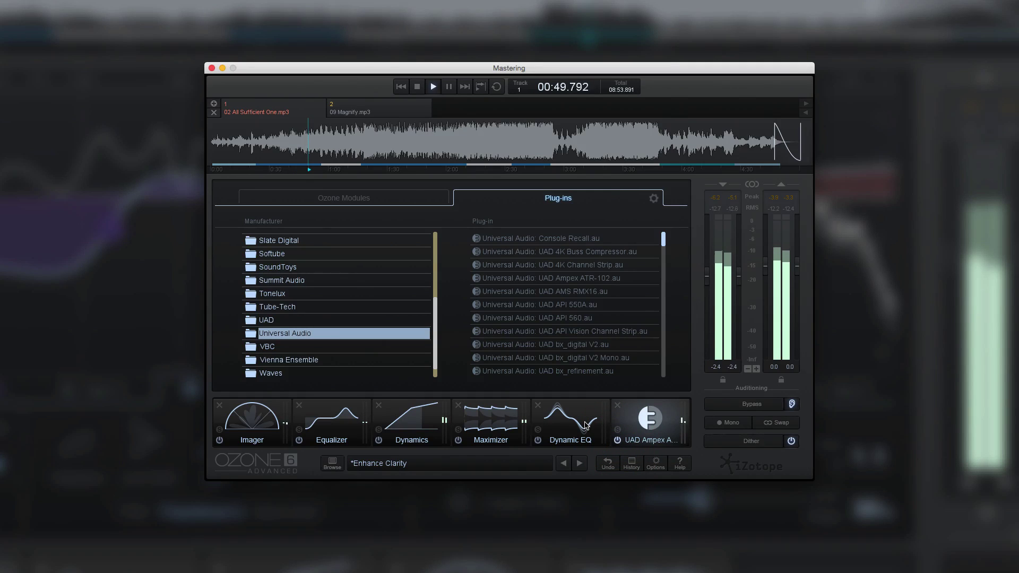
{"action": "left_click", "coordinate": [422, 198]}
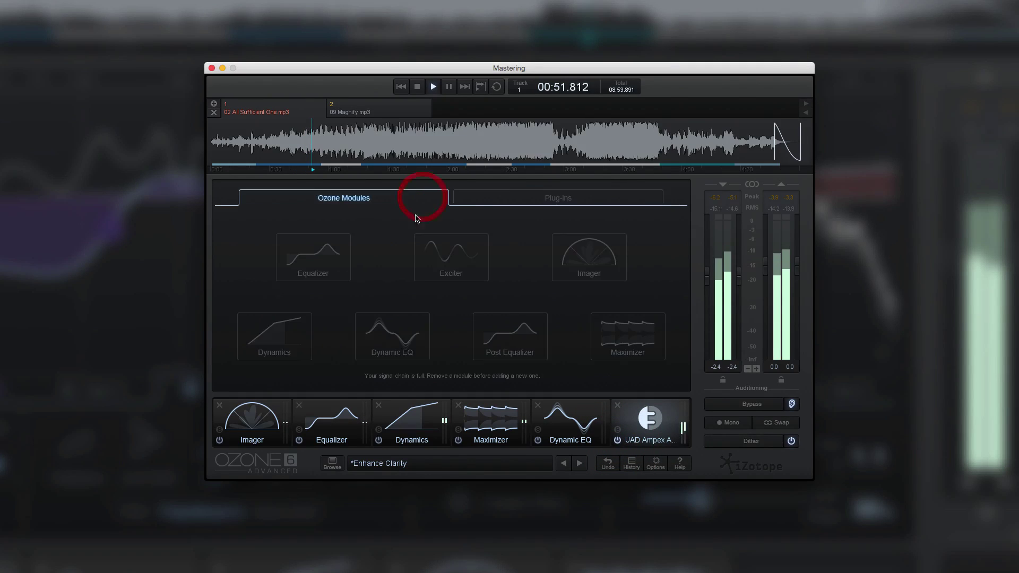
{"action": "left_click", "coordinate": [582, 417]}
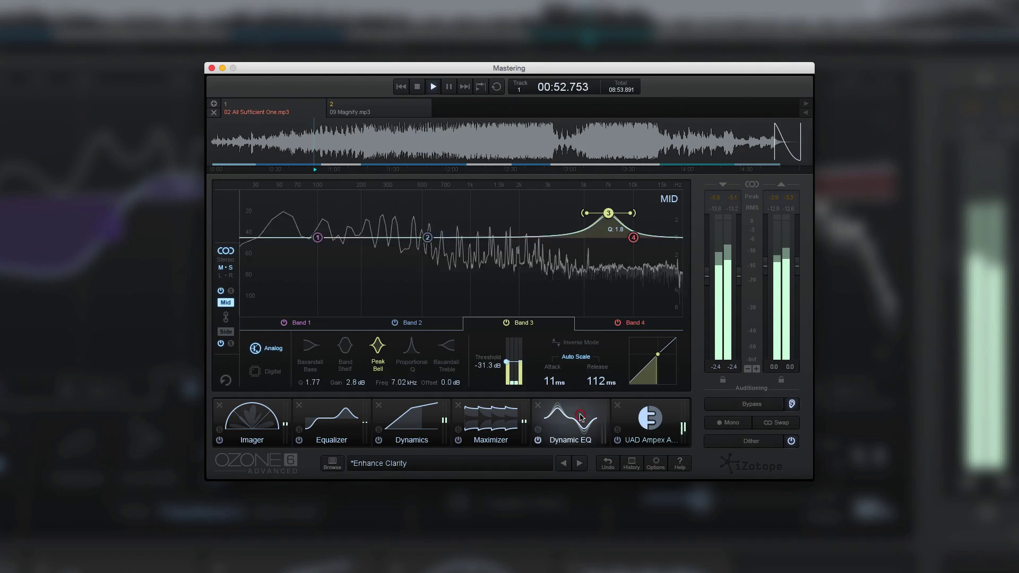
{"action": "left_click", "coordinate": [741, 407]}
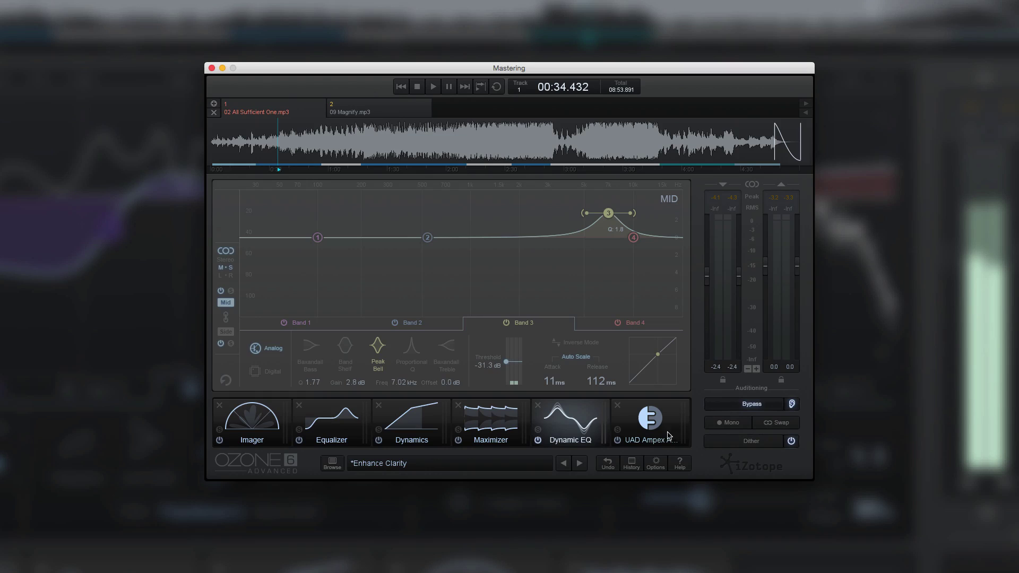
Remove the UAD Ampex ATR-102 from the first track's chain and open the list of plug-ins insertable in the empty slot
{"action": "left_click", "coordinate": [617, 406]}
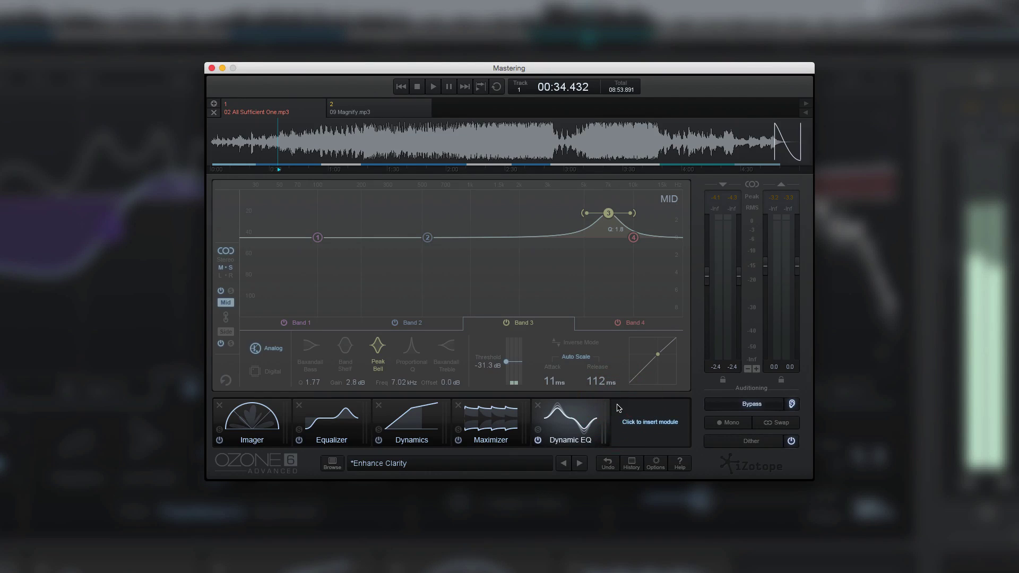
{"action": "left_click", "coordinate": [643, 422]}
{"action": "left_click", "coordinate": [582, 202]}
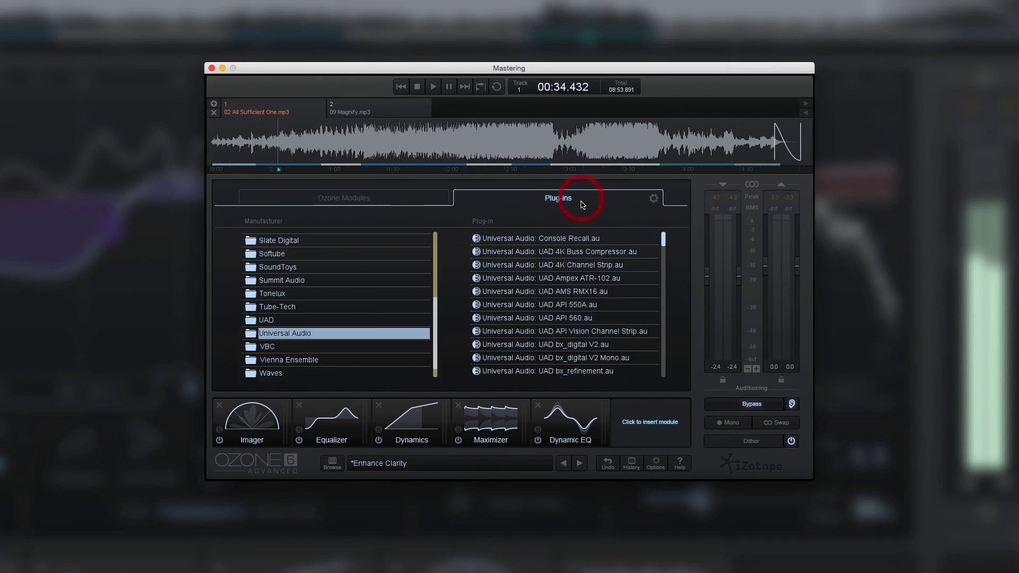
Browse the iZotope plug-ins, including the RX 4 entries, and return to the Ozone modules list
{"action": "scroll", "coordinate": [353, 325], "scroll_direction": "down", "scroll_amount": 1}
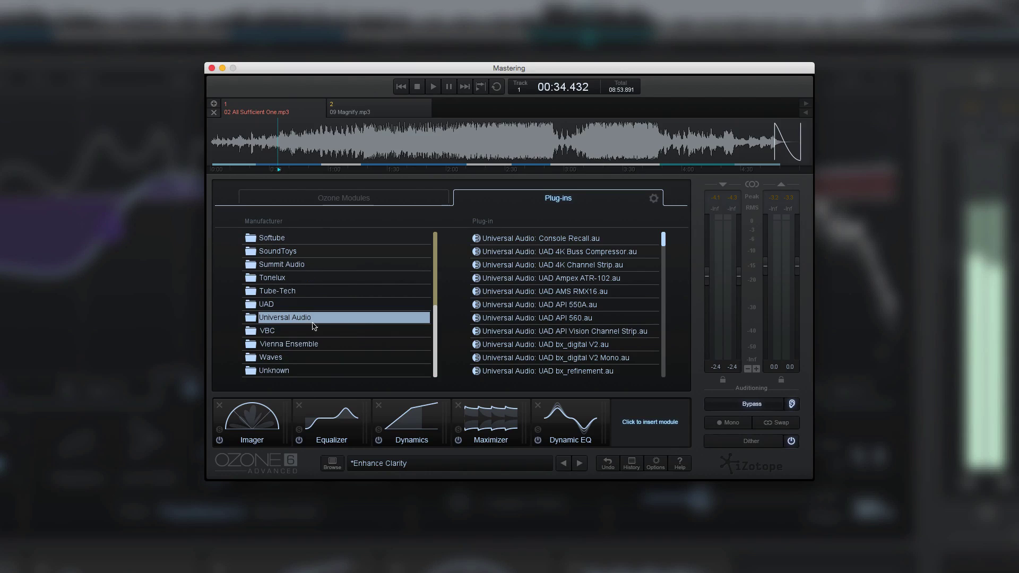
{"action": "scroll", "coordinate": [321, 322], "scroll_direction": "up", "scroll_amount": 5}
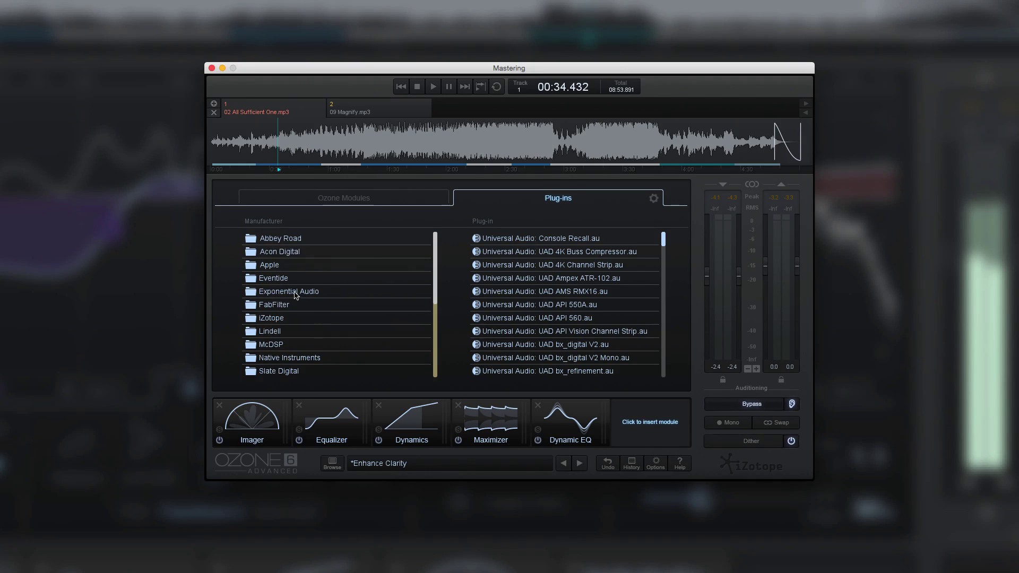
{"action": "left_click", "coordinate": [295, 318]}
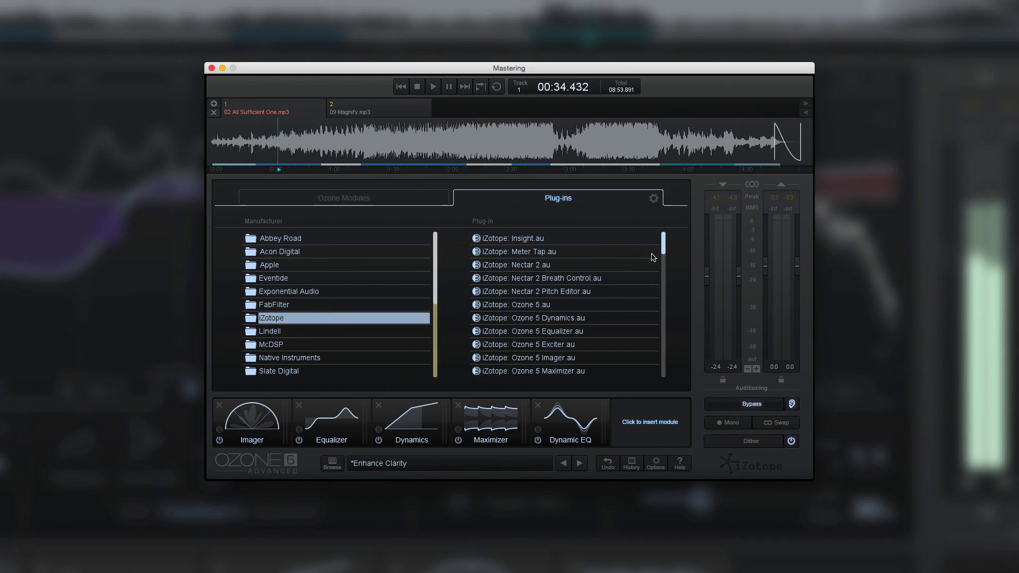
{"action": "left_click_drag", "start_coordinate": [665, 253], "coordinate": [671, 313]}
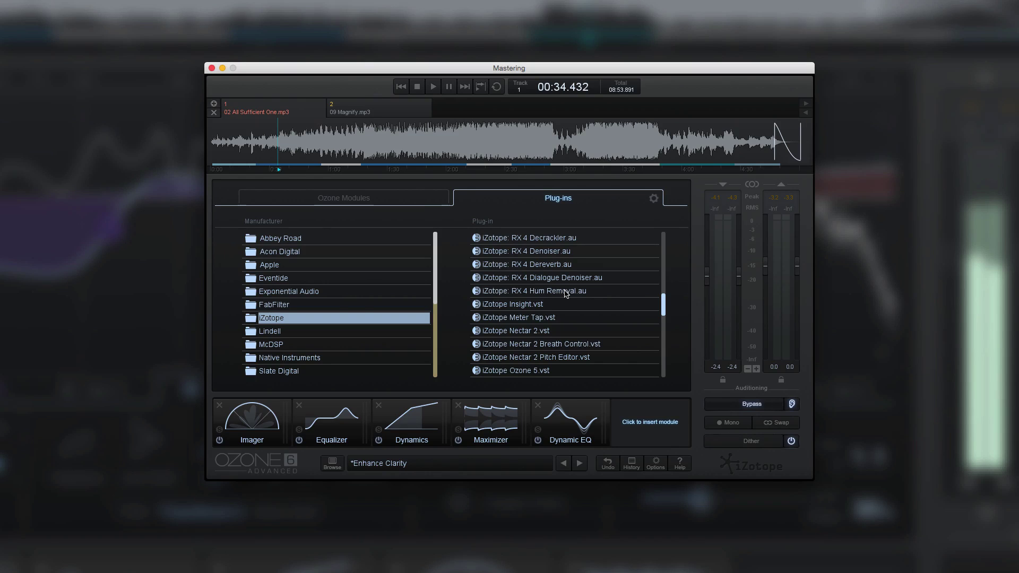
{"action": "left_click_drag", "start_coordinate": [663, 305], "coordinate": [663, 297]}
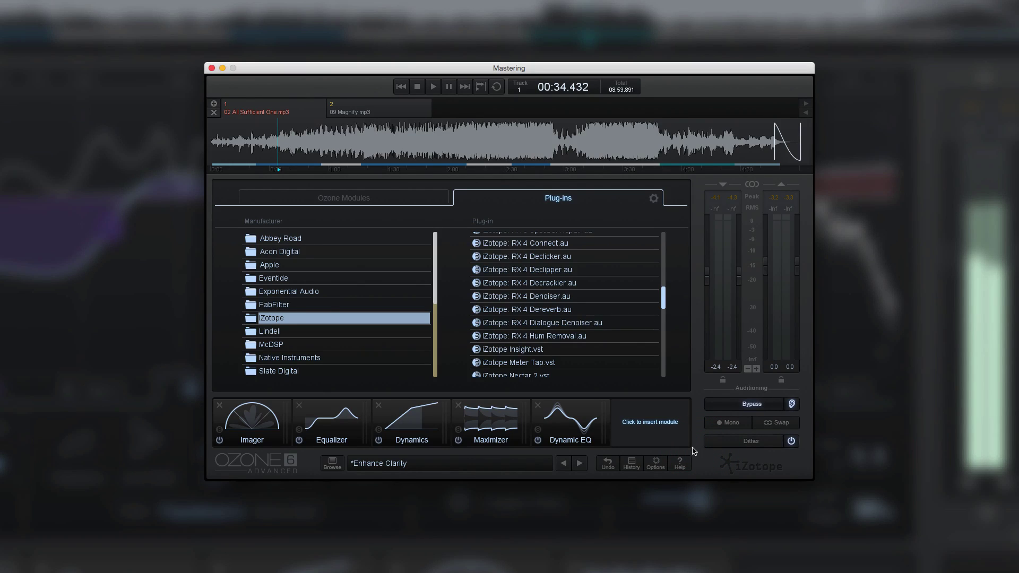
{"action": "left_click", "coordinate": [366, 202]}
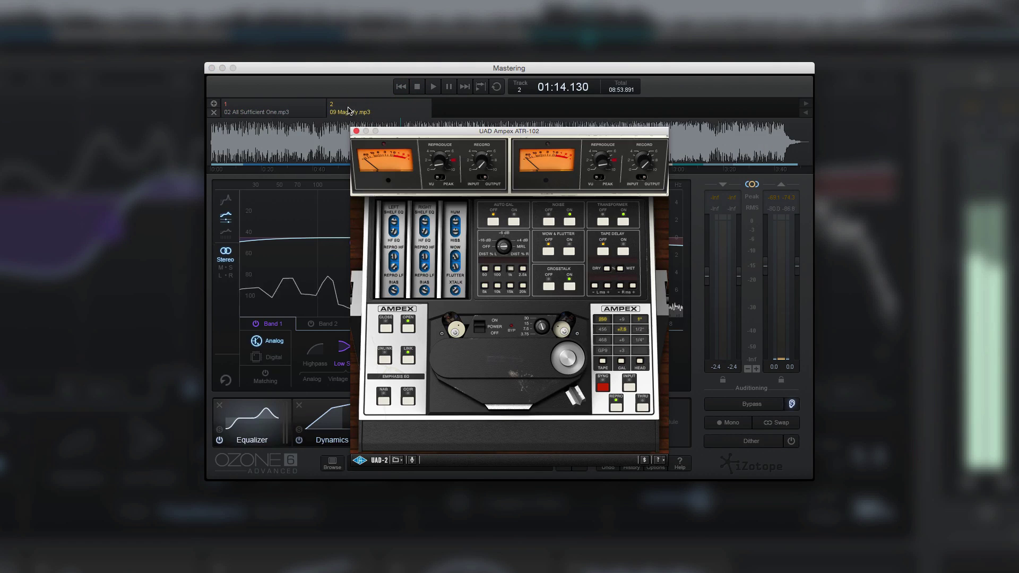
Switch back and forth between 02 All Sufficient One.mp3 and 09 Magnify.mp3 to compare their chains, closing the UAD Ampex ATR-102 window each time
{"action": "left_click", "coordinate": [358, 131]}
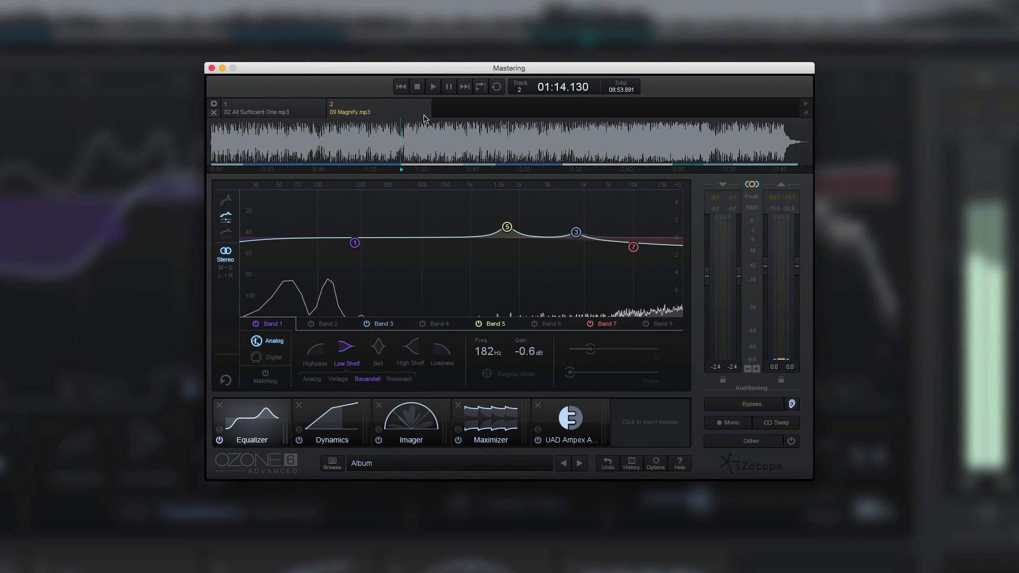
{"action": "left_click", "coordinate": [289, 112]}
{"action": "left_click", "coordinate": [362, 113]}
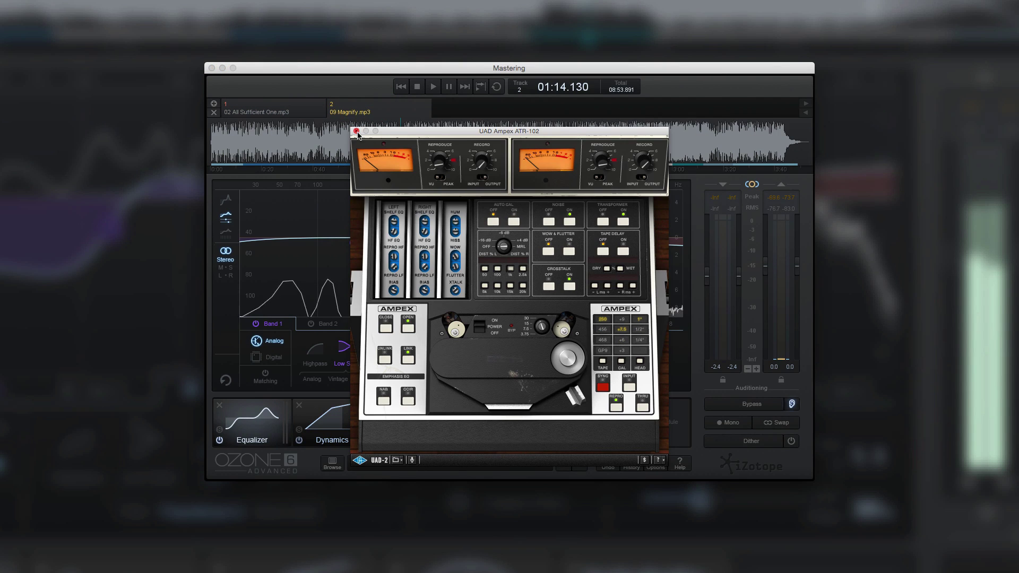
{"action": "left_click", "coordinate": [356, 131]}
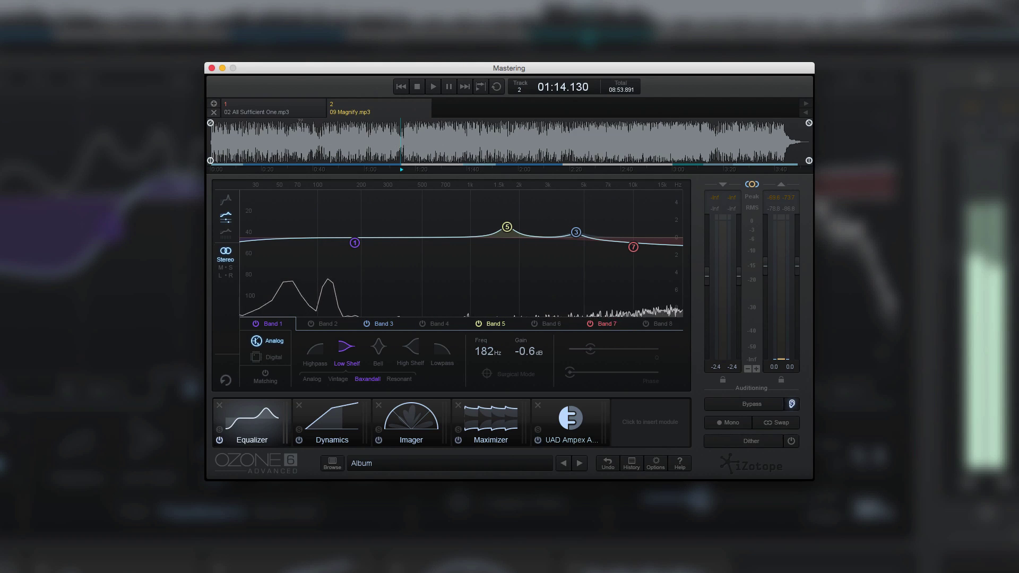
{"action": "left_click", "coordinate": [273, 112]}
{"action": "left_click", "coordinate": [361, 110]}
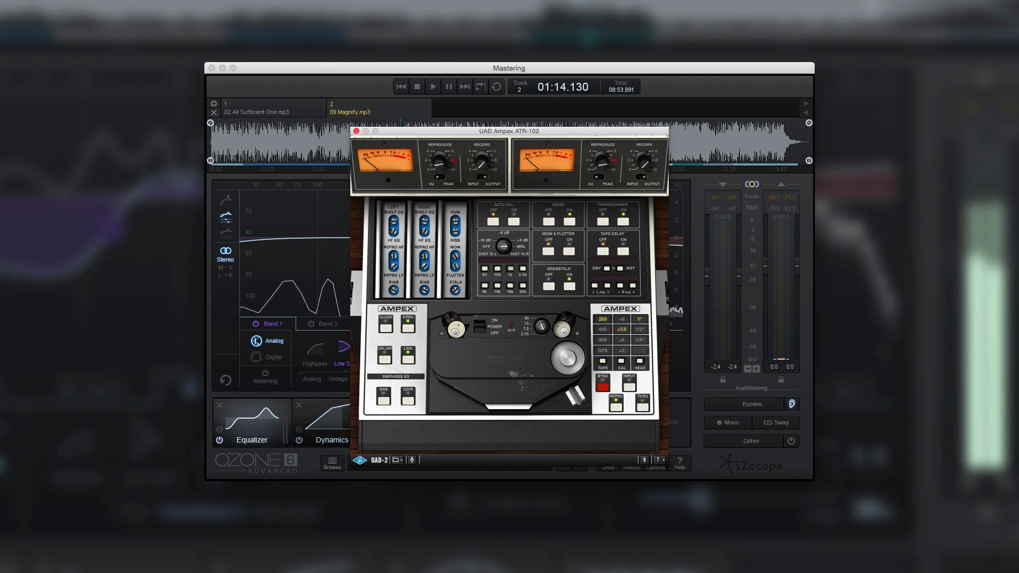
{"action": "left_click", "coordinate": [356, 131]}
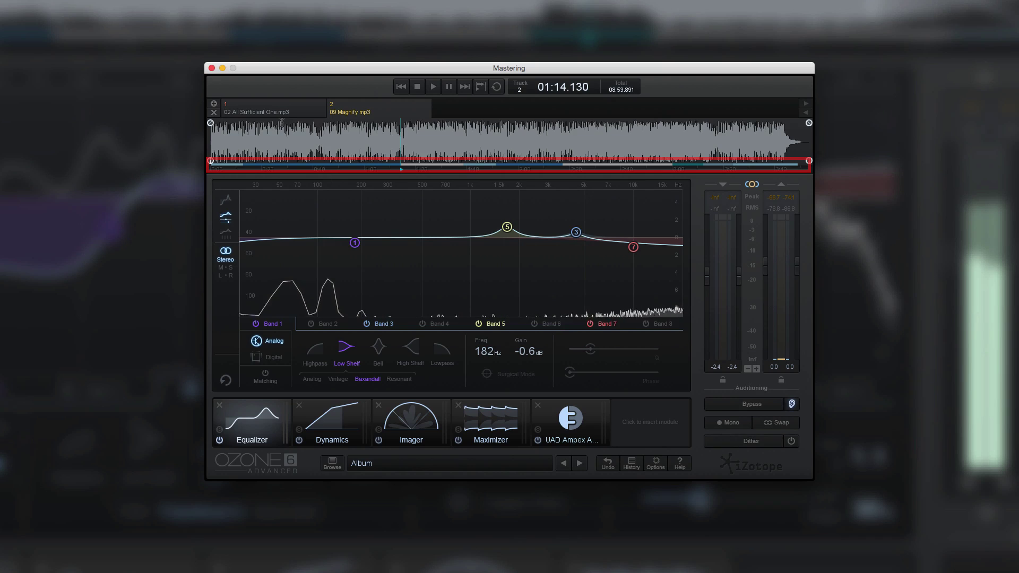
Select 02 All Sufficient One.mp3 and audition it from about 01:02, 02:16, 02:36, 03:02 and 03:13
{"action": "left_click", "coordinate": [276, 113]}
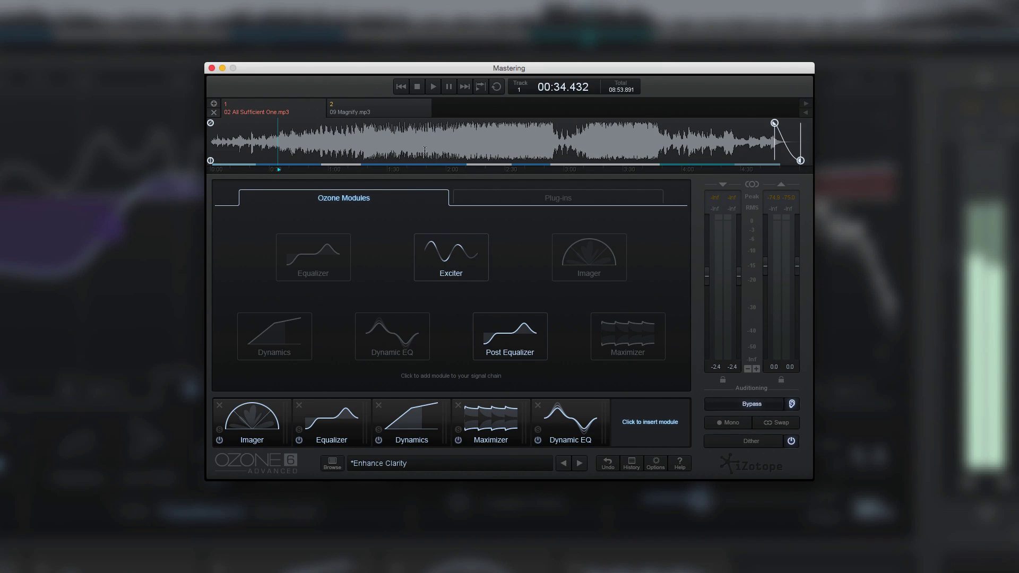
{"action": "left_click", "coordinate": [333, 144]}
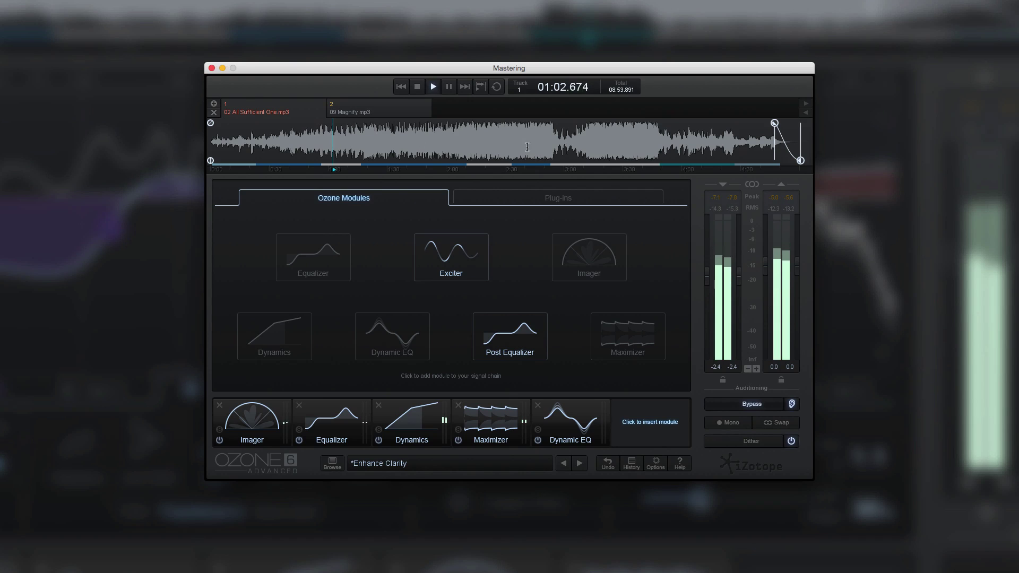
{"action": "left_click", "coordinate": [477, 146]}
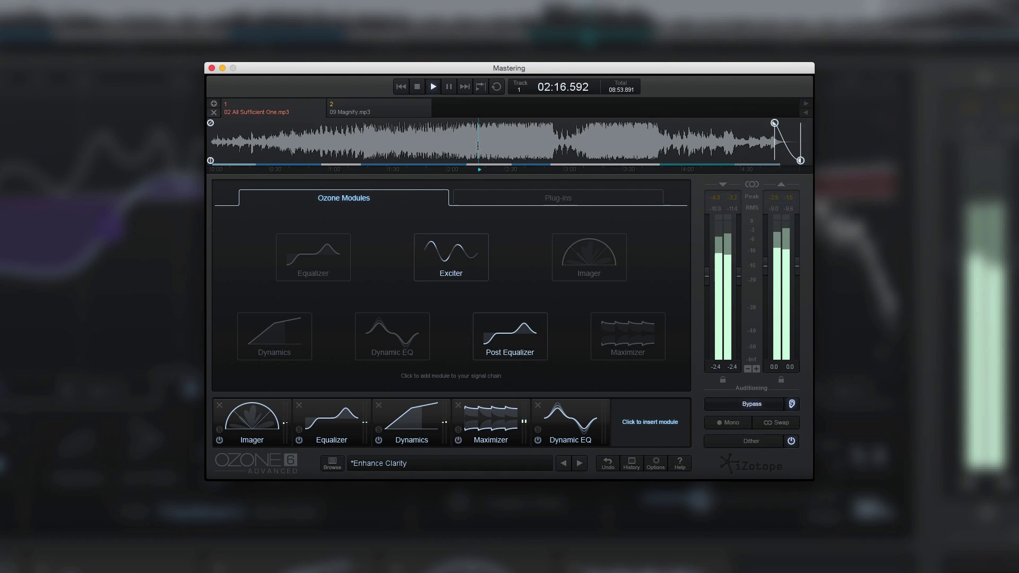
{"action": "left_click", "coordinate": [518, 144]}
{"action": "key", "text": "space"}
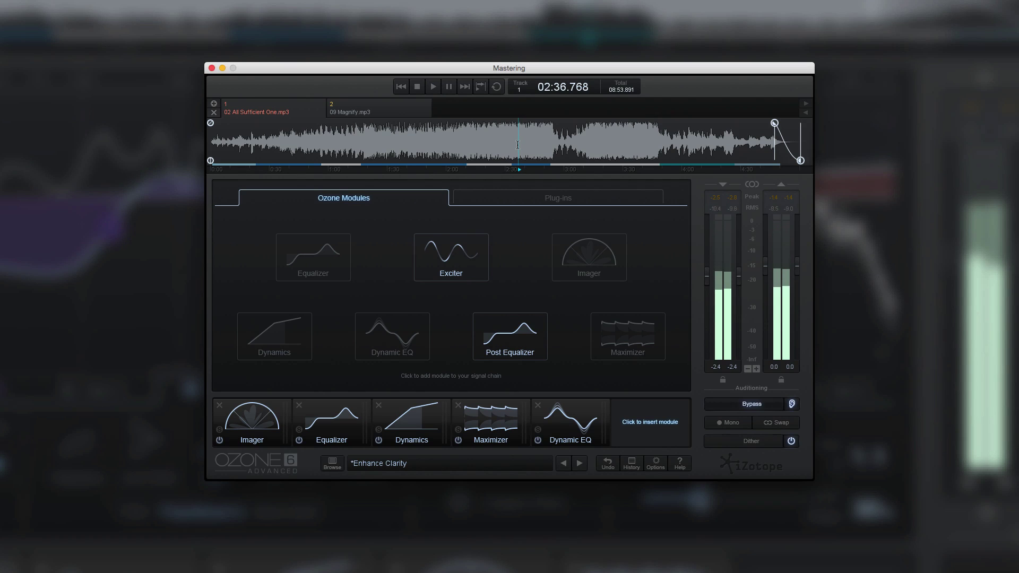
{"action": "left_click", "coordinate": [569, 143]}
{"action": "key", "text": "space"}
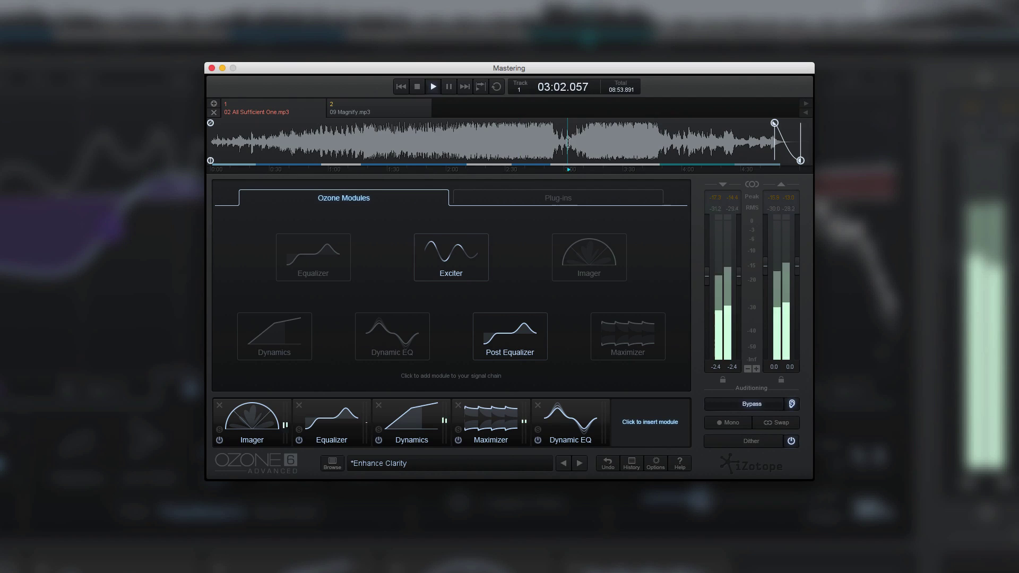
{"action": "left_click", "coordinate": [587, 146]}
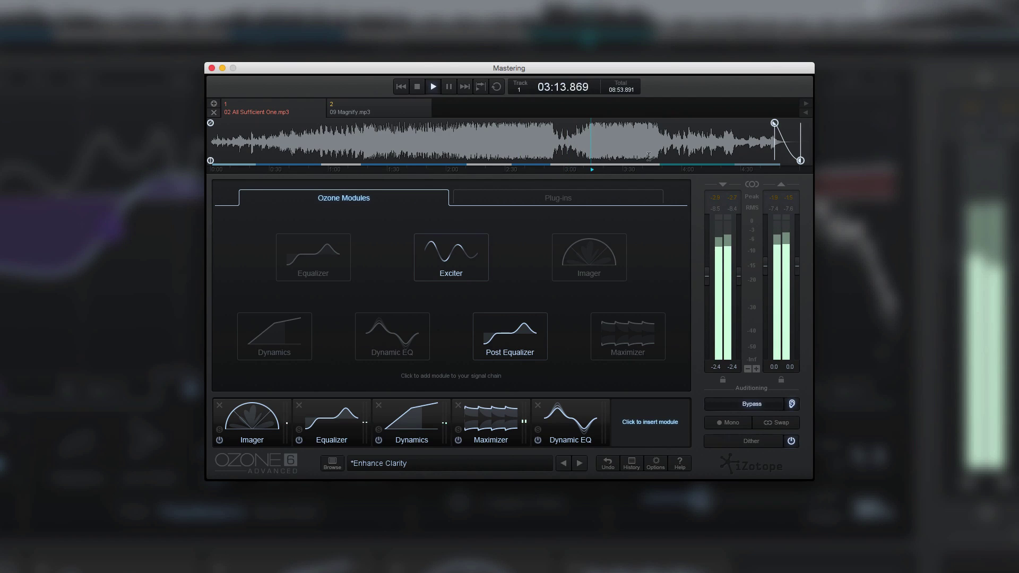
Turn off the chain bypass while auditioning from about 01:36, 03:20 and 03:59, and stop playback
{"action": "left_click", "coordinate": [396, 145]}
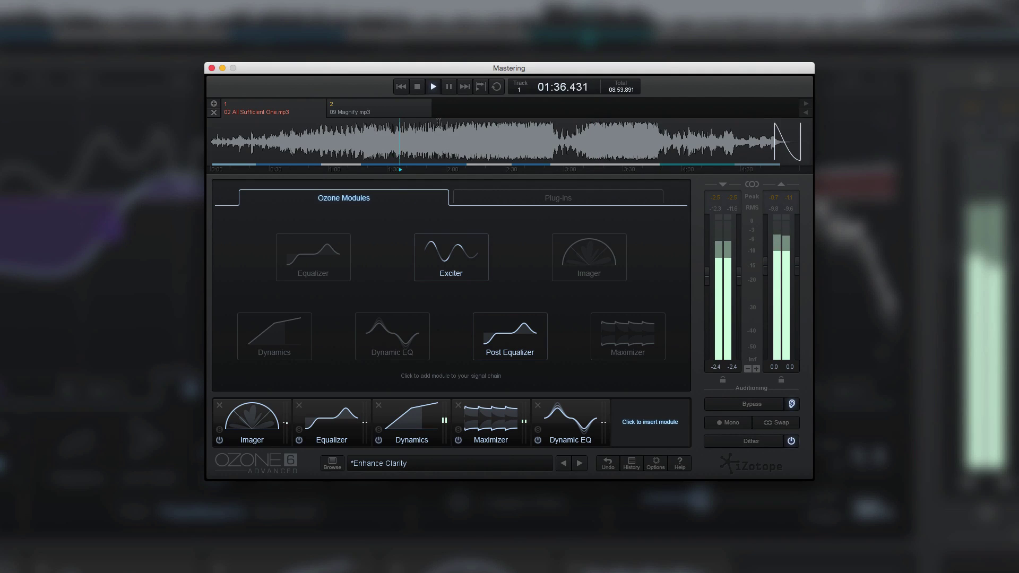
{"action": "key", "text": "space"}
{"action": "left_click", "coordinate": [604, 139]}
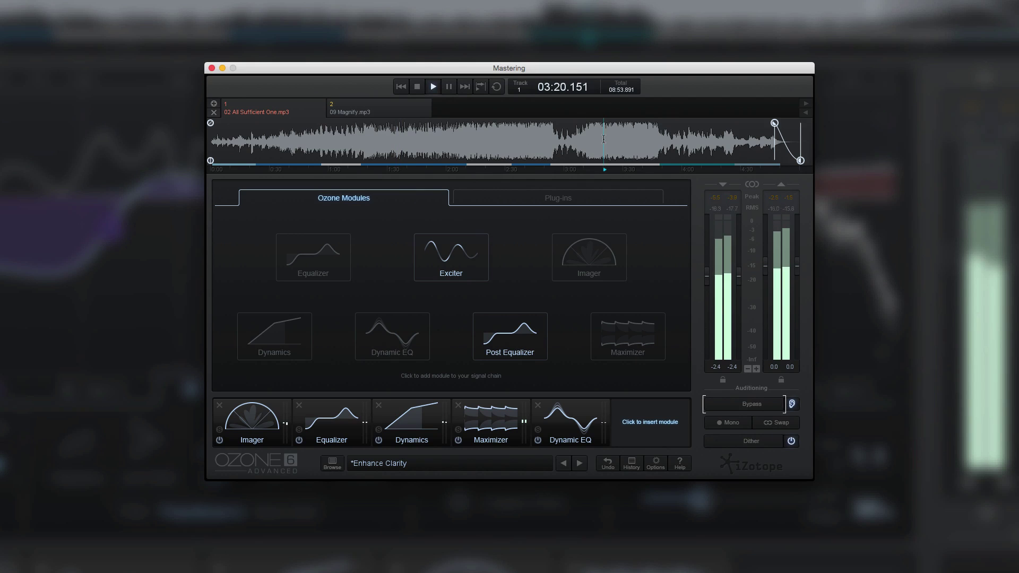
{"action": "left_click", "coordinate": [681, 144]}
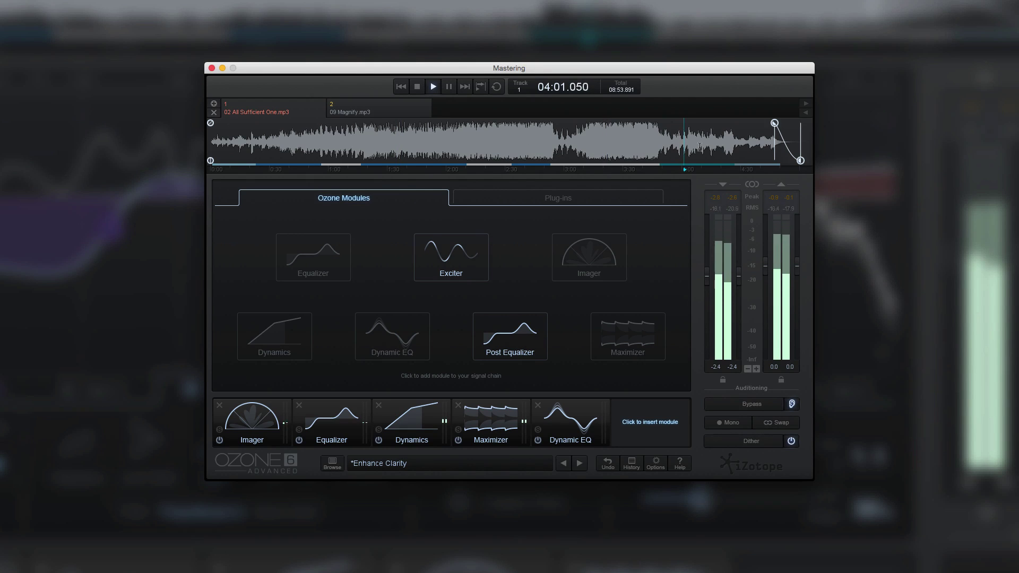
{"action": "key", "text": "space"}
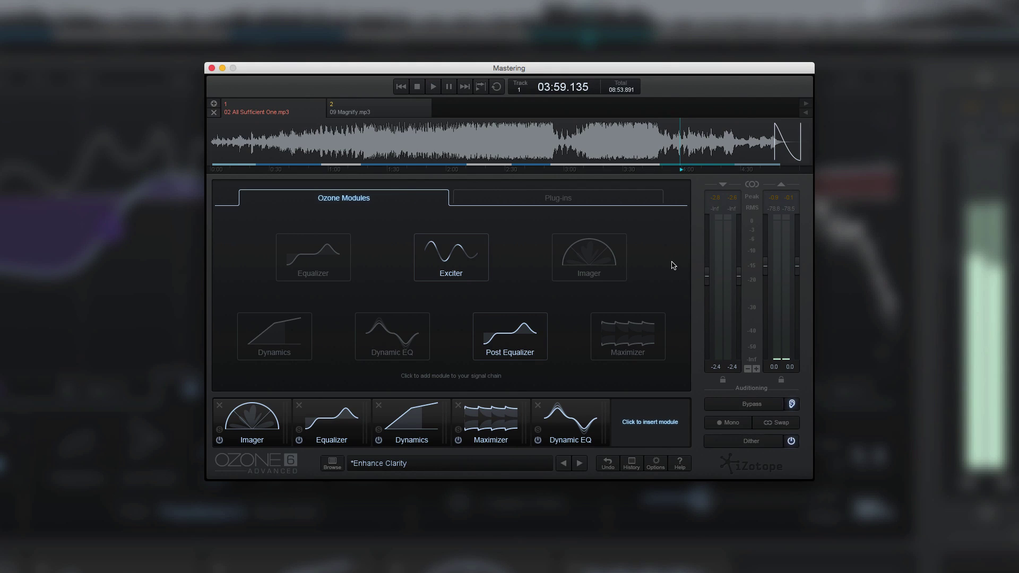
Step back in the history to UAD Ampex ATR-102 Bypass: Off and DYN EQ Mode: Digital, return to Global Bypass (B): Off, and close the history
{"action": "left_click", "coordinate": [630, 466]}
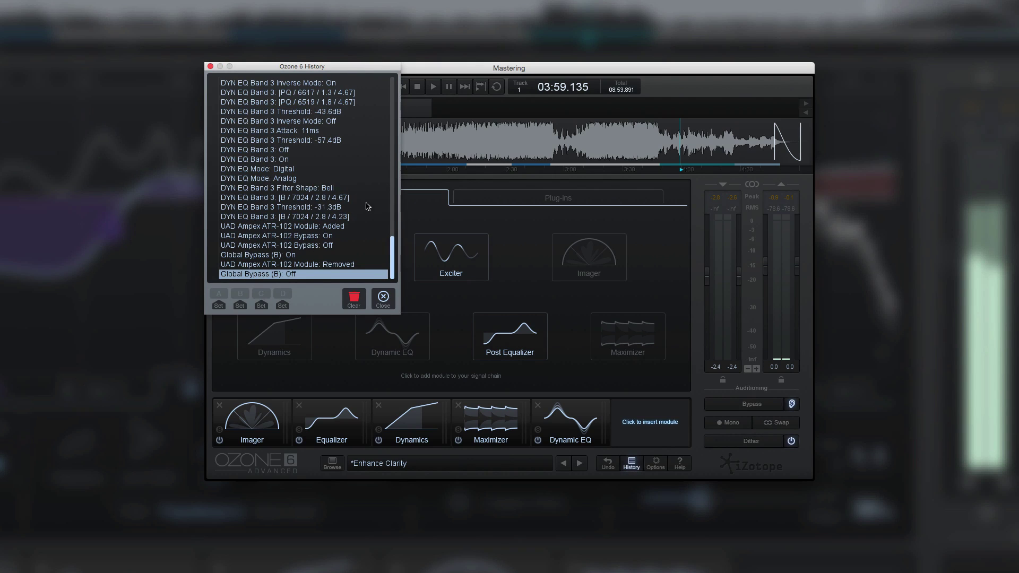
{"action": "left_click", "coordinate": [333, 244]}
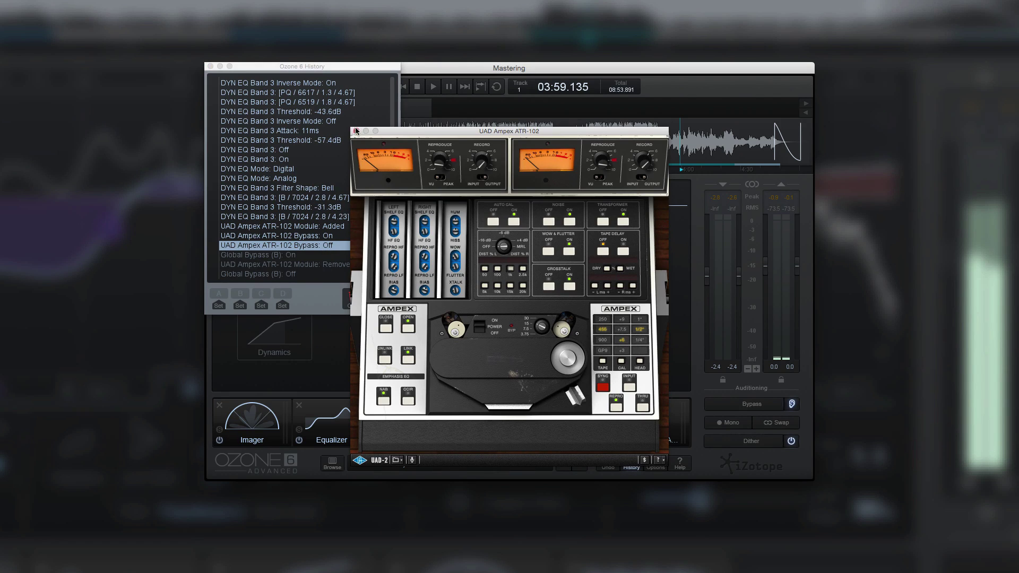
{"action": "left_click", "coordinate": [291, 168]}
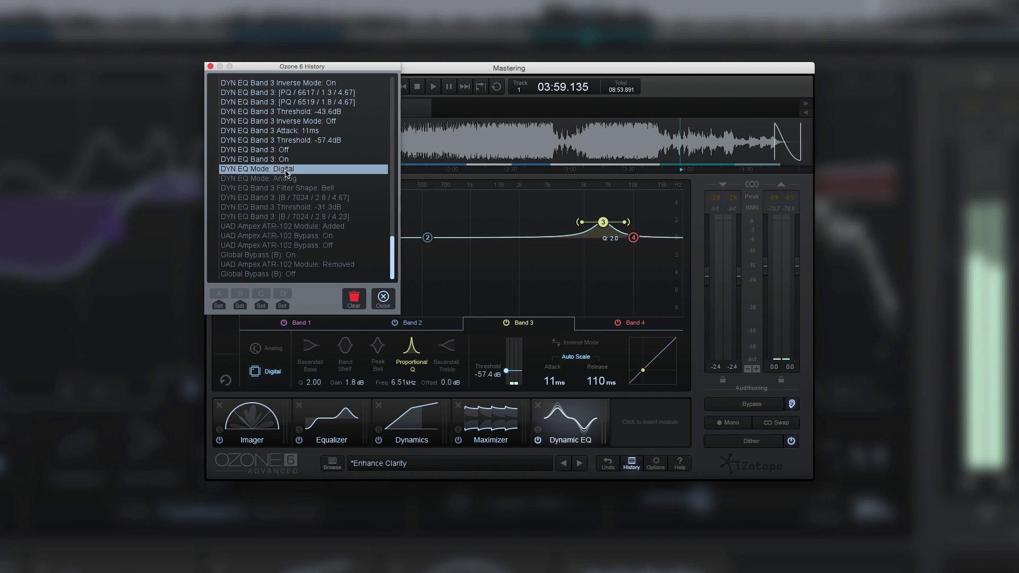
{"action": "left_click", "coordinate": [271, 274]}
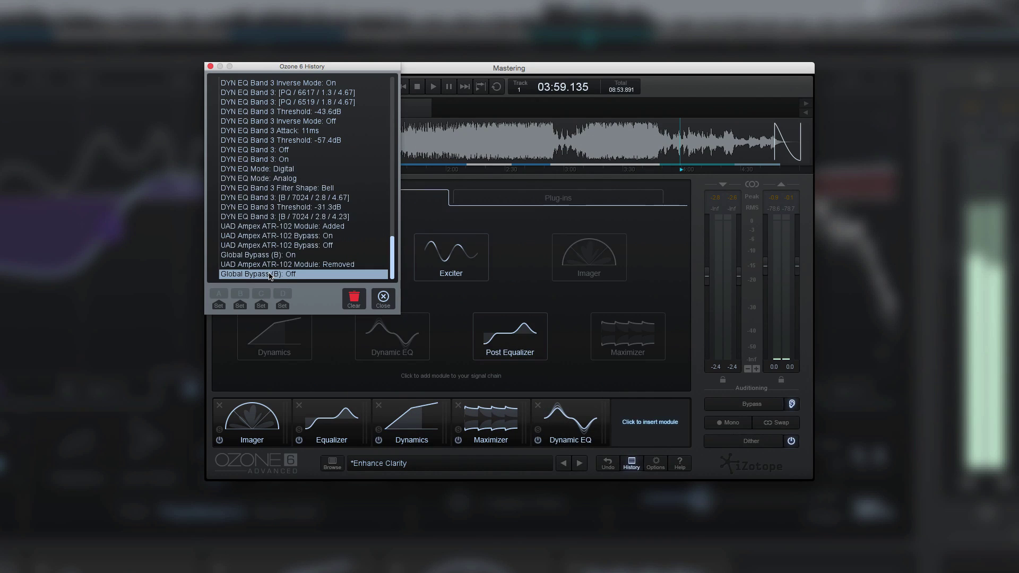
{"action": "left_click", "coordinate": [210, 67]}
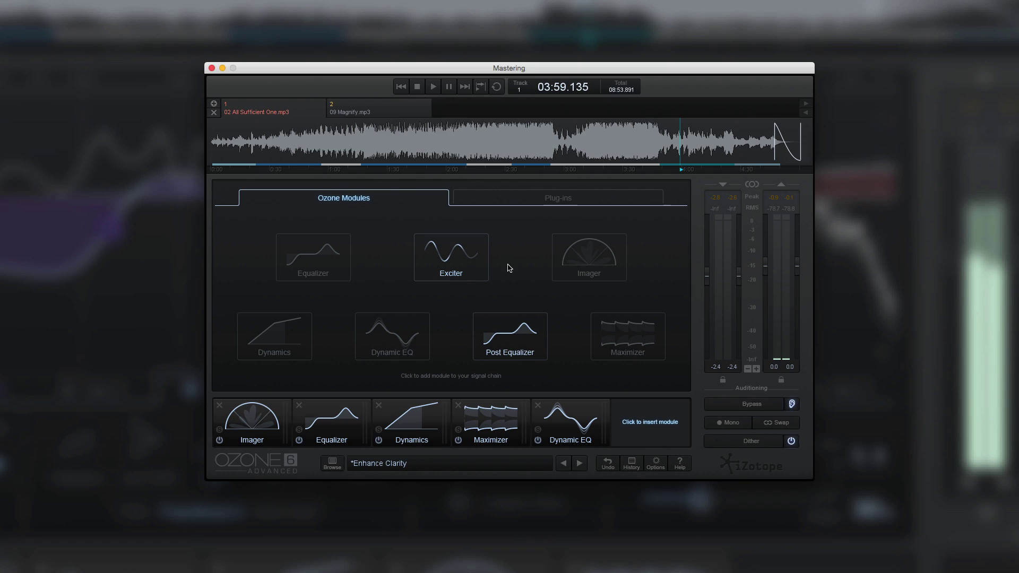